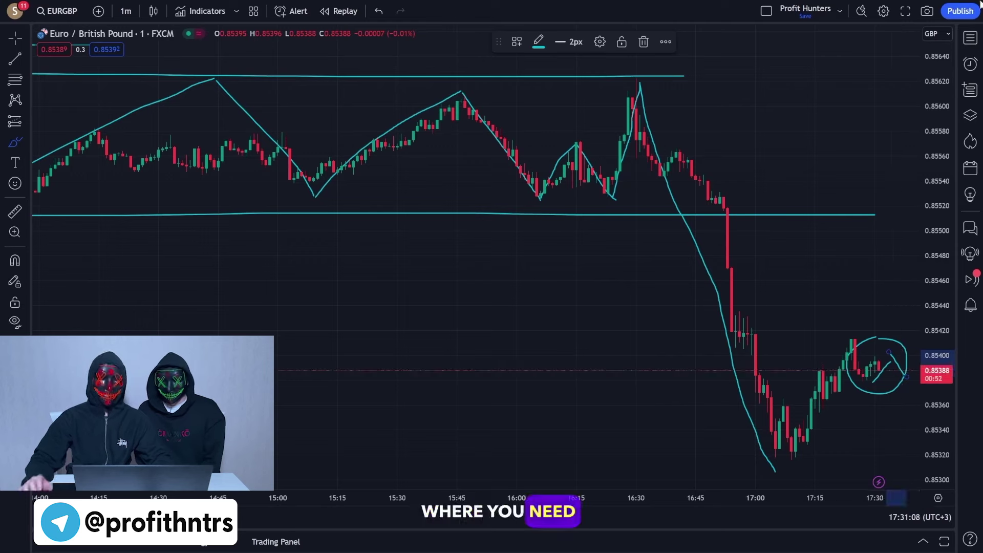
Undo the earlier drawings with Ctrl+Z so only the EURGBP candlesticks remain.
{"action": "key", "text": "ctrl+z"}
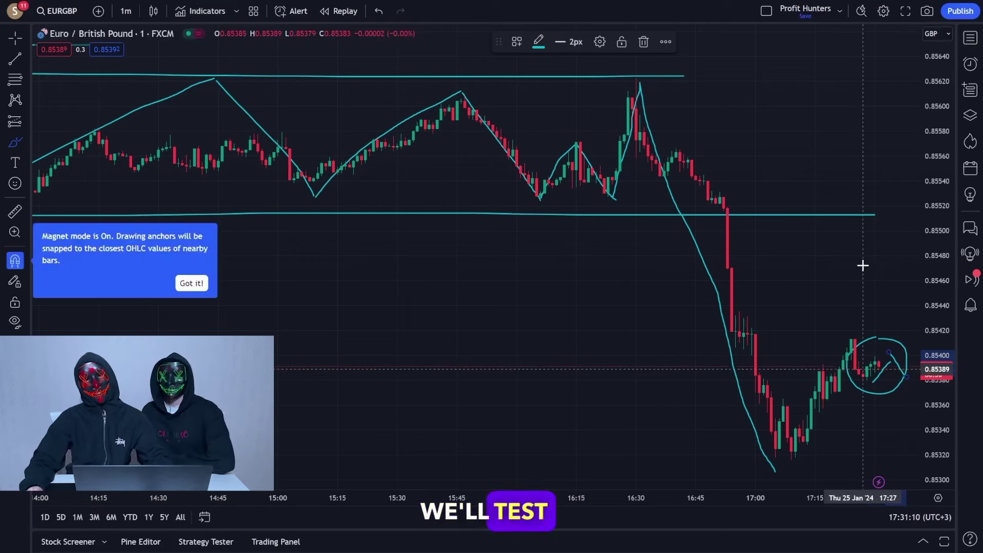
{"action": "key", "text": "ctrl+z"}
{"action": "key", "text": "ctrl+z"}
{"action": "key", "text": "ctrl+z"}
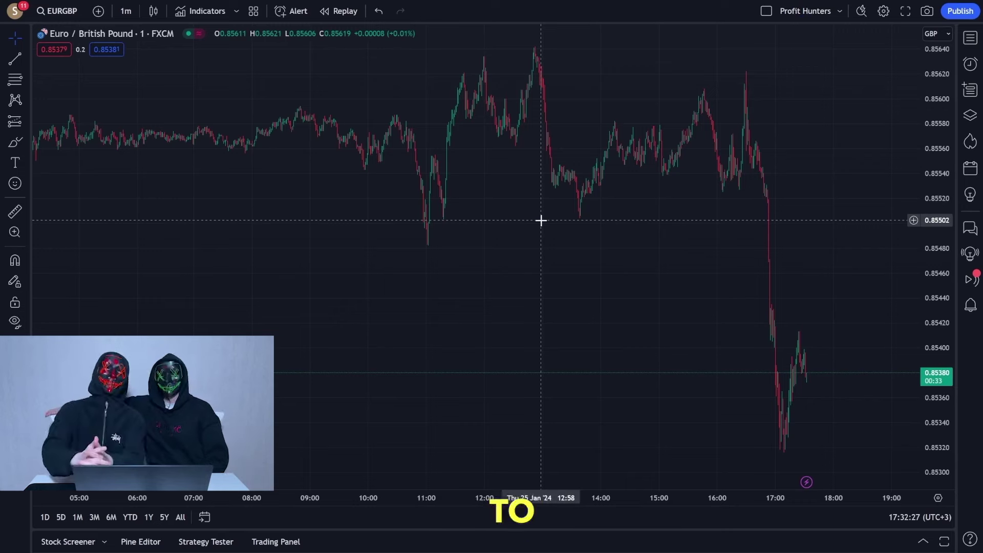
Draw a line across the two highs and a horizontal support line near 0.85483.
{"action": "left_click", "coordinate": [15, 60]}
{"action": "scroll", "coordinate": [724, 175], "scroll_direction": "up", "scroll_amount": 2}
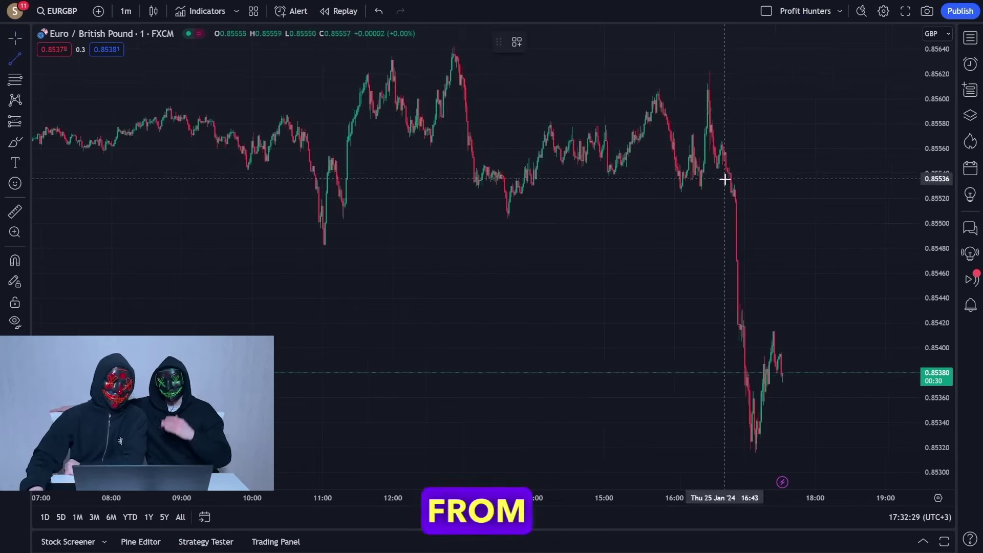
{"action": "left_click", "coordinate": [764, 76]}
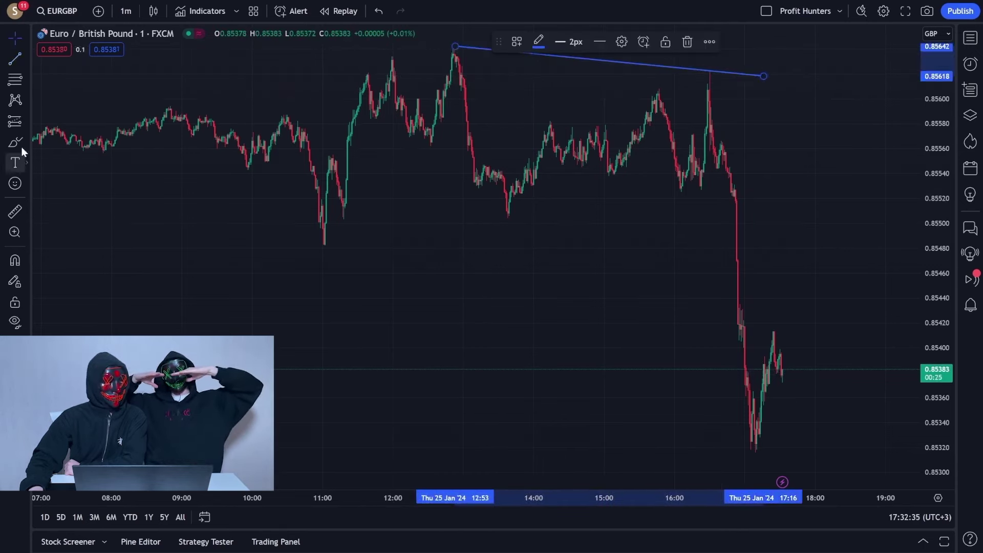
{"action": "left_click", "coordinate": [16, 60]}
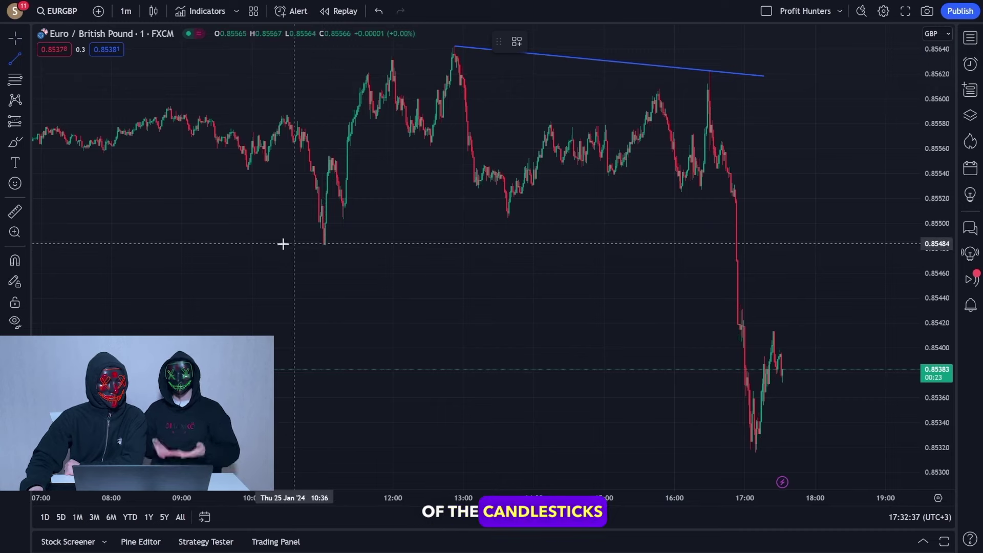
{"action": "left_click", "coordinate": [324, 244]}
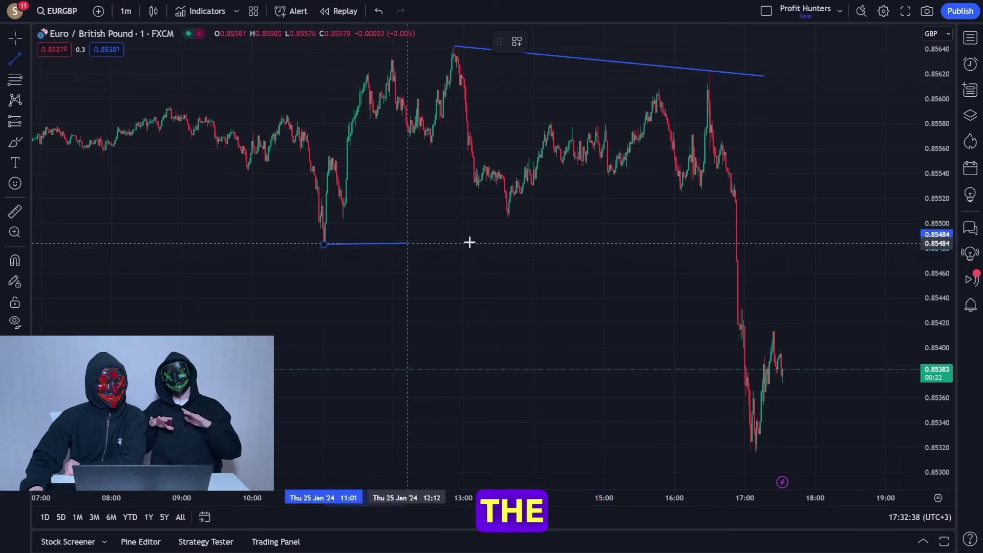
{"action": "left_click", "coordinate": [802, 245]}
{"action": "scroll", "coordinate": [565, 249], "scroll_direction": "down", "scroll_amount": 3}
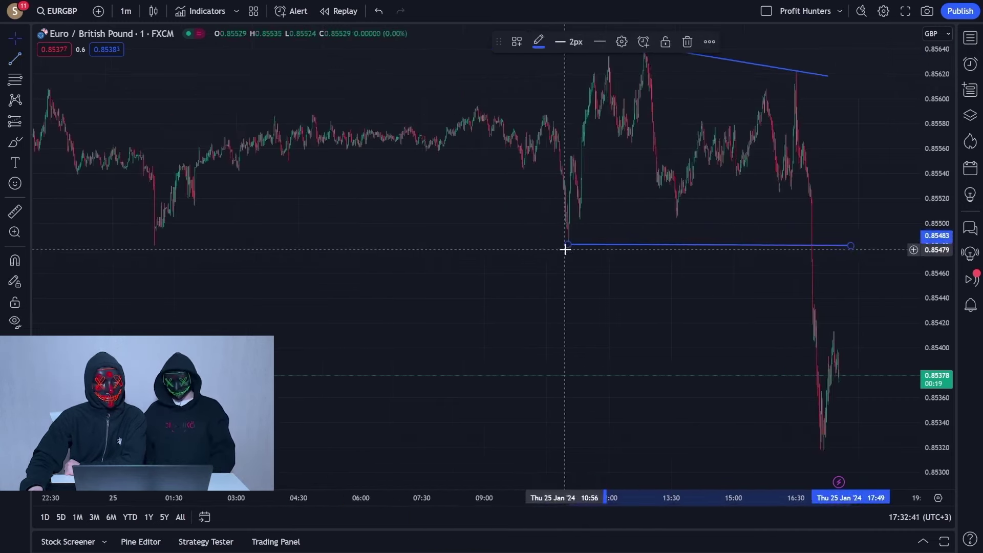
{"action": "left_click_drag", "start_coordinate": [567, 246], "coordinate": [147, 247]}
{"action": "scroll", "coordinate": [340, 147], "scroll_direction": "down", "scroll_amount": 3}
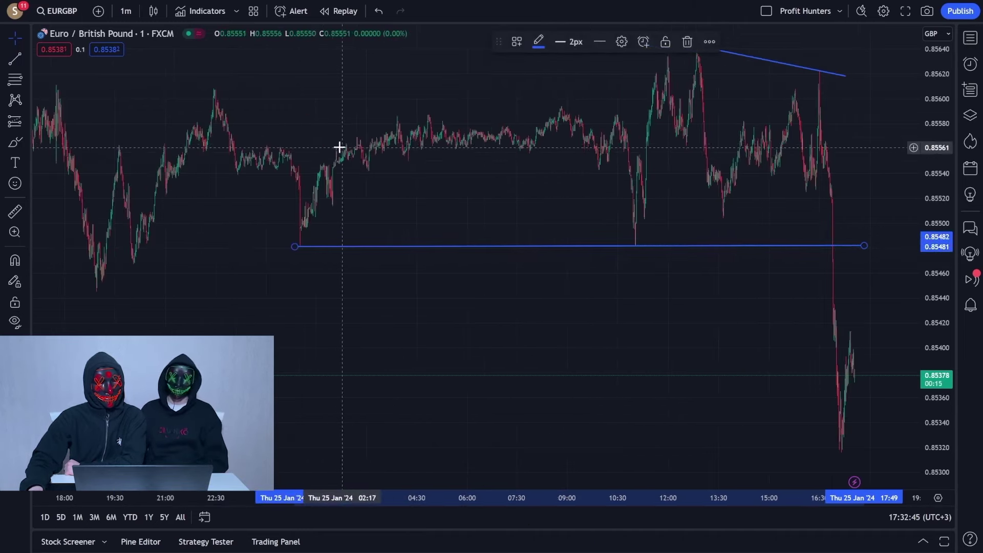
{"action": "left_click", "coordinate": [409, 114]}
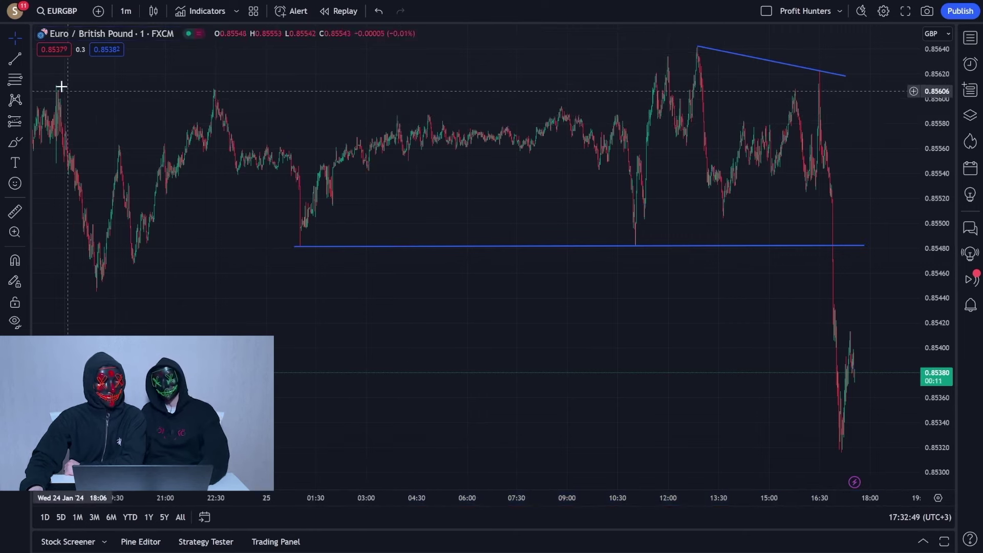
Add a resistance line near 0.85587 at the 03:54 high and delete the slanted line.
{"action": "left_click", "coordinate": [398, 117]}
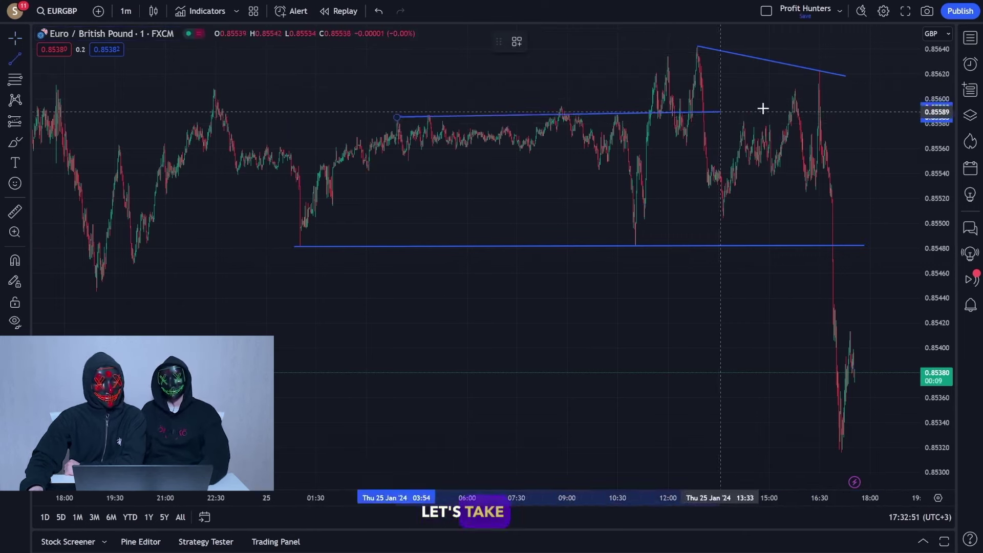
{"action": "left_click", "coordinate": [861, 115]}
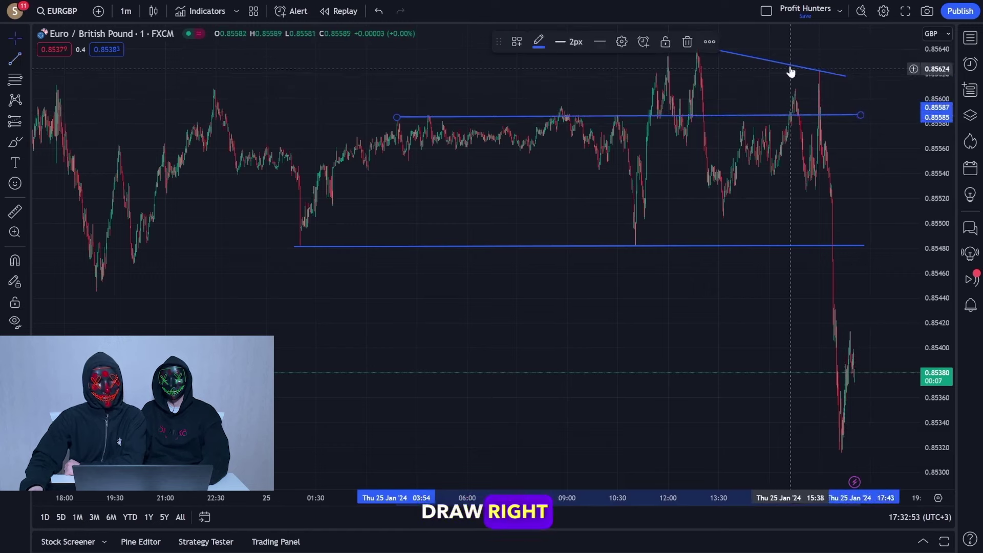
{"action": "left_click", "coordinate": [788, 65]}
{"action": "left_click", "coordinate": [686, 39]}
{"action": "scroll", "coordinate": [709, 164], "scroll_direction": "down", "scroll_amount": 3}
{"action": "scroll", "coordinate": [639, 184], "scroll_direction": "up", "scroll_amount": 5}
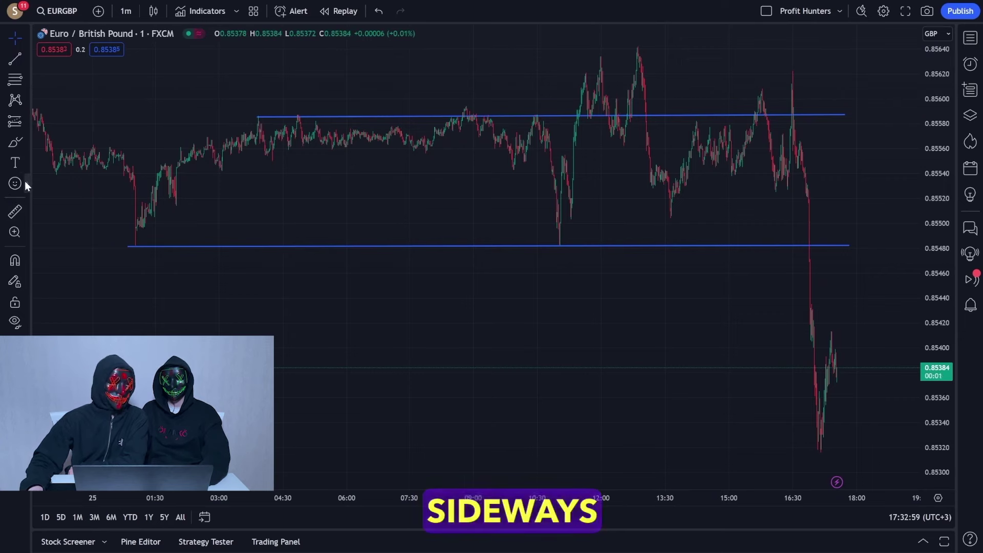
Brush a stroke tracing price from support up along and through resistance.
{"action": "left_click", "coordinate": [15, 146]}
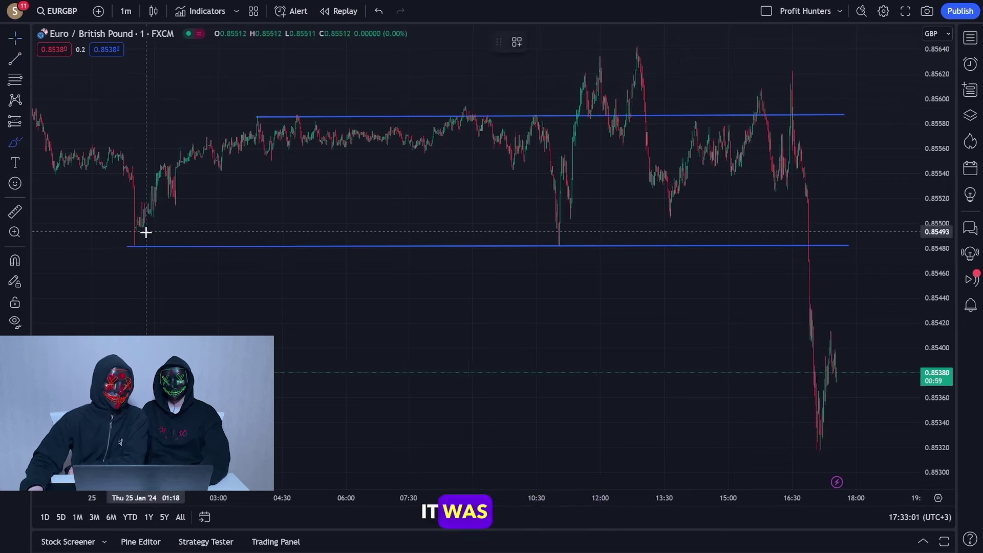
{"action": "mouse_move", "coordinate": [133, 238]}
{"action": "left_mouse_down"}
{"action": "mouse_move", "coordinate": [219, 167]}
{"action": "mouse_move", "coordinate": [301, 119]}
{"action": "mouse_move", "coordinate": [416, 150]}
{"action": "left_mouse_up"}
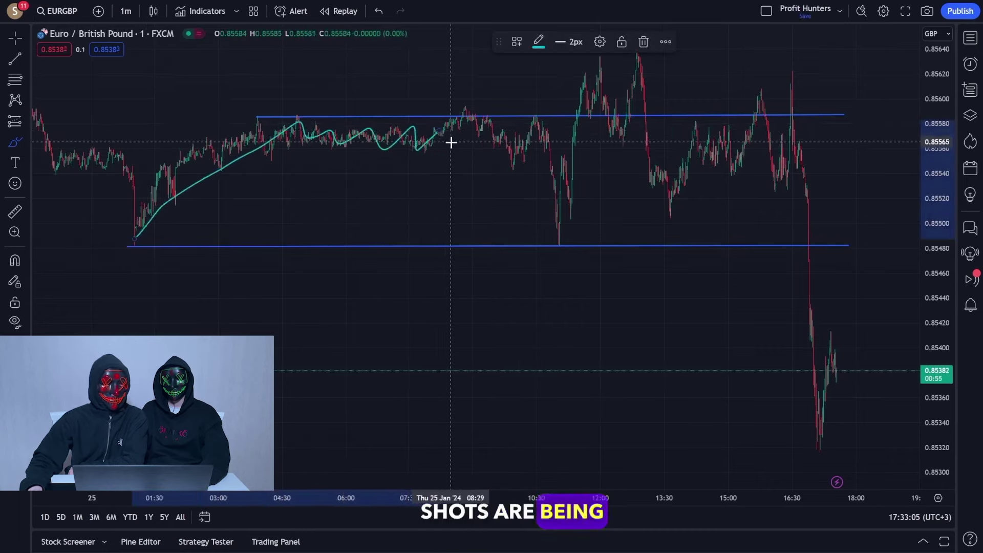
{"action": "scroll", "coordinate": [450, 143], "scroll_direction": "up", "scroll_amount": 5}
{"action": "key", "text": "ctrl"}
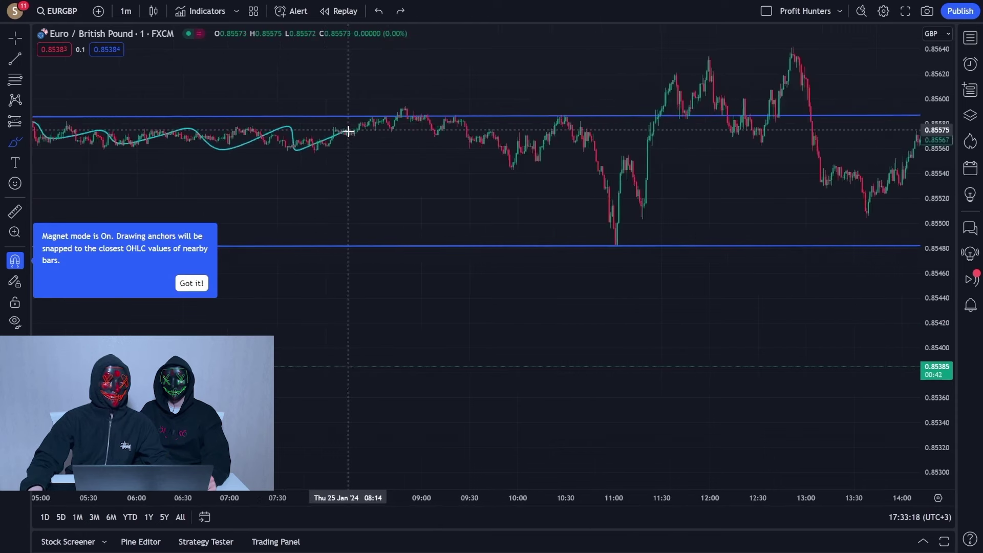
{"action": "scroll", "coordinate": [348, 132], "scroll_direction": "up", "scroll_amount": 2}
{"action": "key", "text": "ctrl"}
{"action": "scroll", "coordinate": [348, 123], "scroll_direction": "up", "scroll_amount": 3}
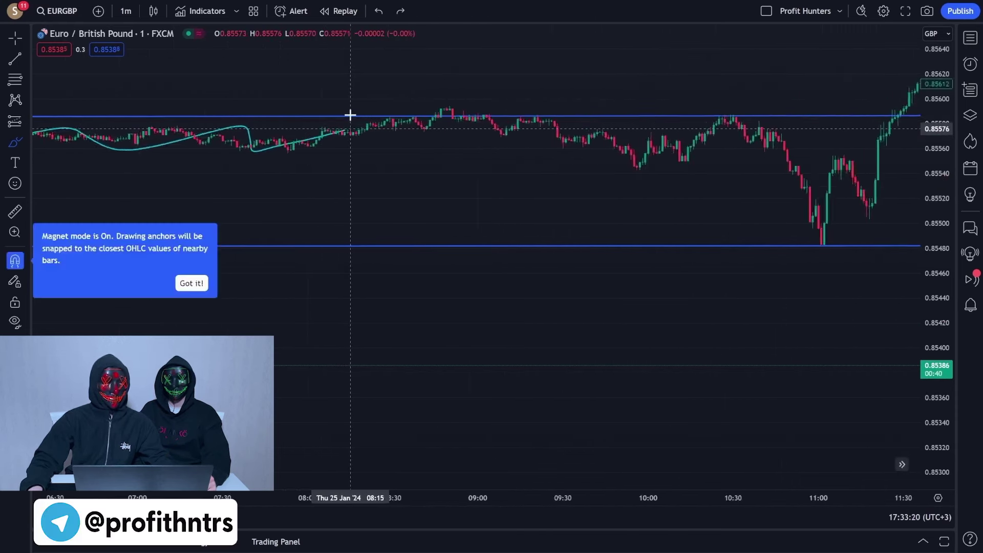
{"action": "left_click_drag", "start_coordinate": [337, 129], "coordinate": [369, 132]}
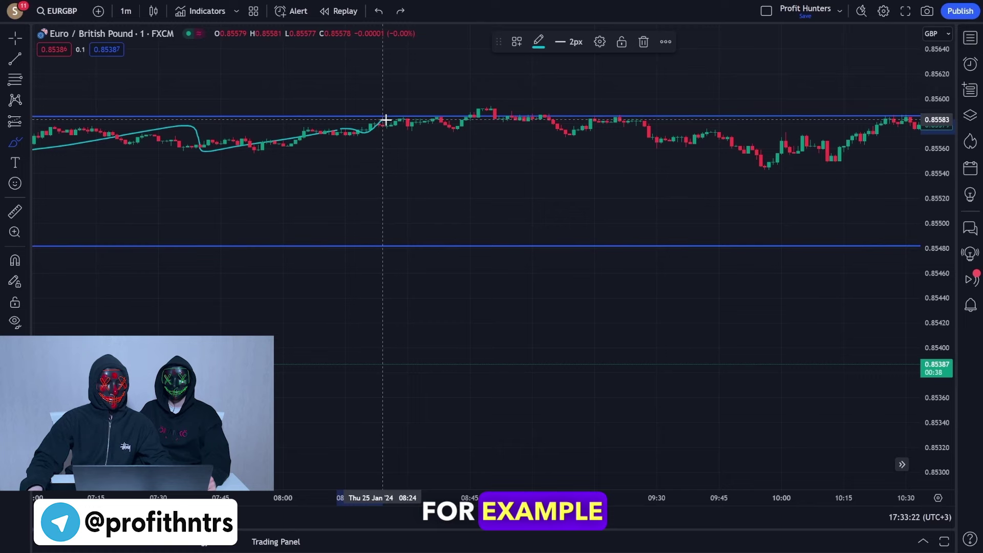
{"action": "left_click_drag", "start_coordinate": [428, 125], "coordinate": [439, 115]}
{"action": "scroll", "coordinate": [438, 113], "scroll_direction": "up", "scroll_amount": 2}
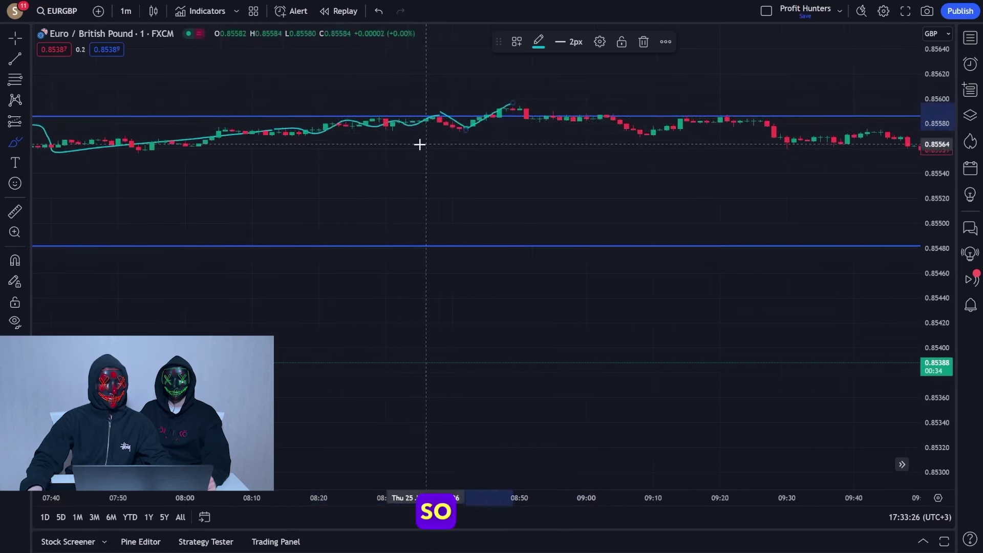
{"action": "scroll", "coordinate": [410, 142], "scroll_direction": "down", "scroll_amount": 3}
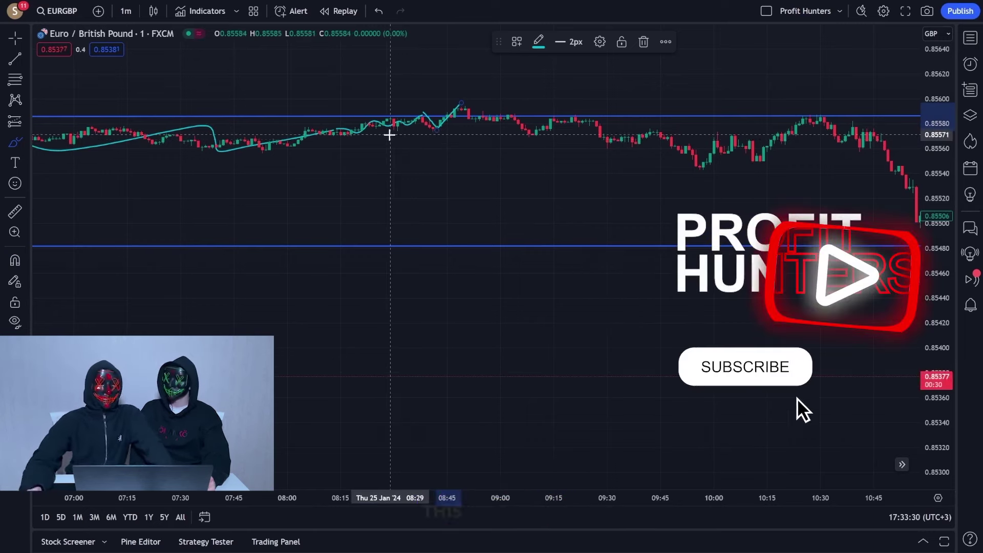
{"action": "scroll", "coordinate": [473, 116], "scroll_direction": "up", "scroll_amount": 3}
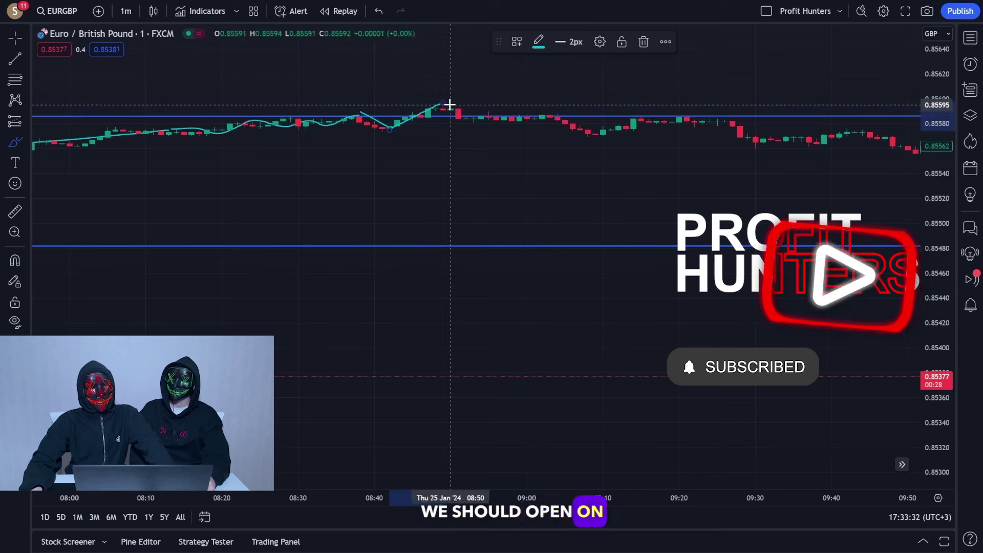
Loop around the spike above resistance and curve a stroke back down to support.
{"action": "mouse_move", "coordinate": [443, 78]}
{"action": "left_mouse_down"}
{"action": "mouse_move", "coordinate": [457, 79]}
{"action": "mouse_move", "coordinate": [534, 178]}
{"action": "left_mouse_up"}
{"action": "mouse_move", "coordinate": [520, 128]}
{"action": "left_mouse_down"}
{"action": "mouse_move", "coordinate": [538, 158]}
{"action": "mouse_move", "coordinate": [435, 207]}
{"action": "left_mouse_up"}
{"action": "key", "text": "ctrl"}
{"action": "scroll", "coordinate": [361, 186], "scroll_direction": "down", "scroll_amount": 10}
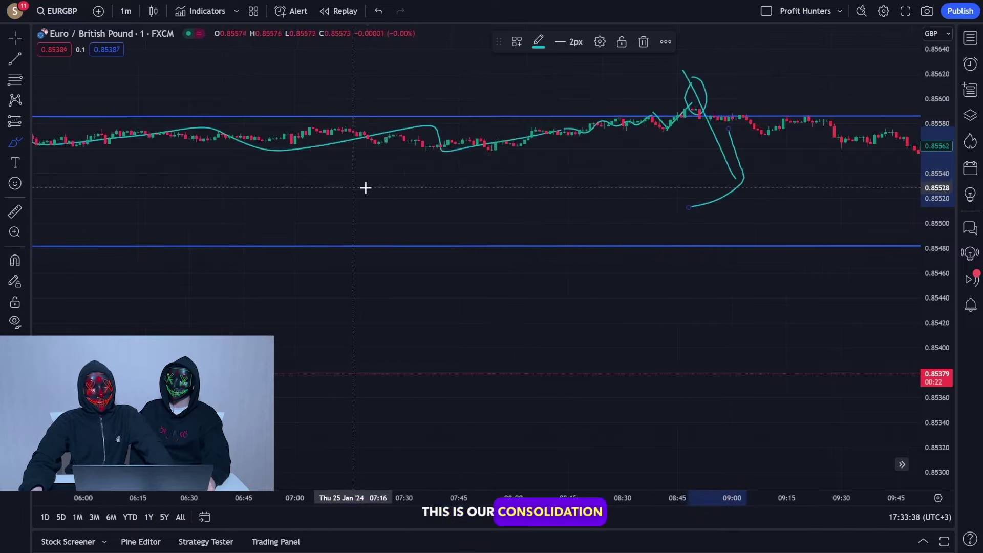
{"action": "key", "text": "ctrl"}
{"action": "scroll", "coordinate": [847, 169], "scroll_direction": "down", "scroll_amount": 10}
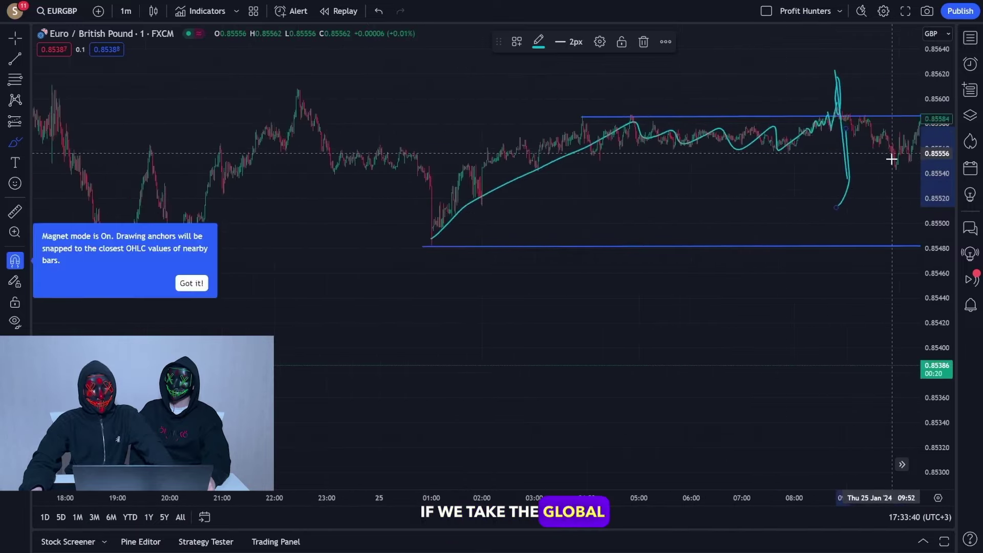
{"action": "scroll", "coordinate": [910, 160], "scroll_direction": "up", "scroll_amount": 10}
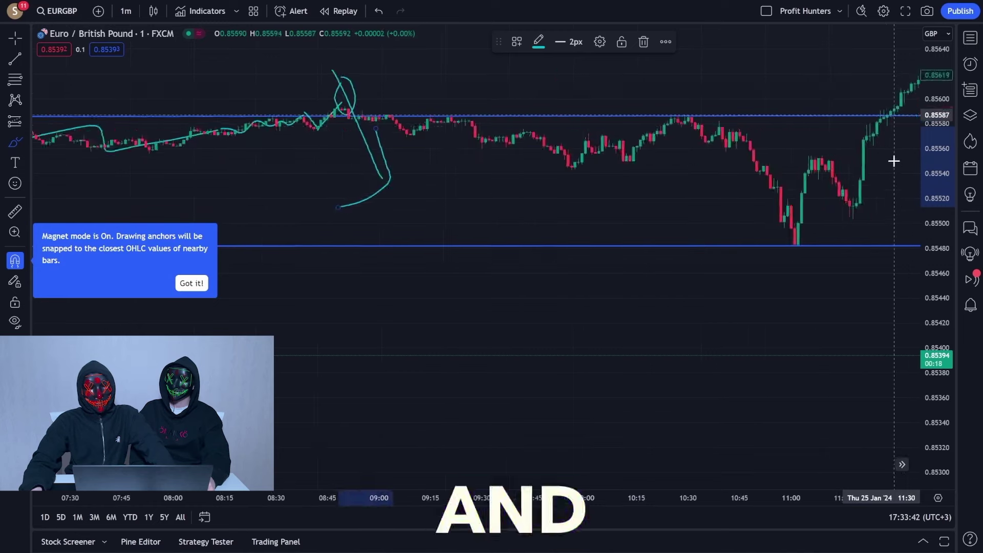
{"action": "mouse_move", "coordinate": [483, 82]}
{"action": "left_mouse_down"}
{"action": "mouse_move", "coordinate": [511, 169]}
{"action": "mouse_move", "coordinate": [472, 86]}
{"action": "left_mouse_up"}
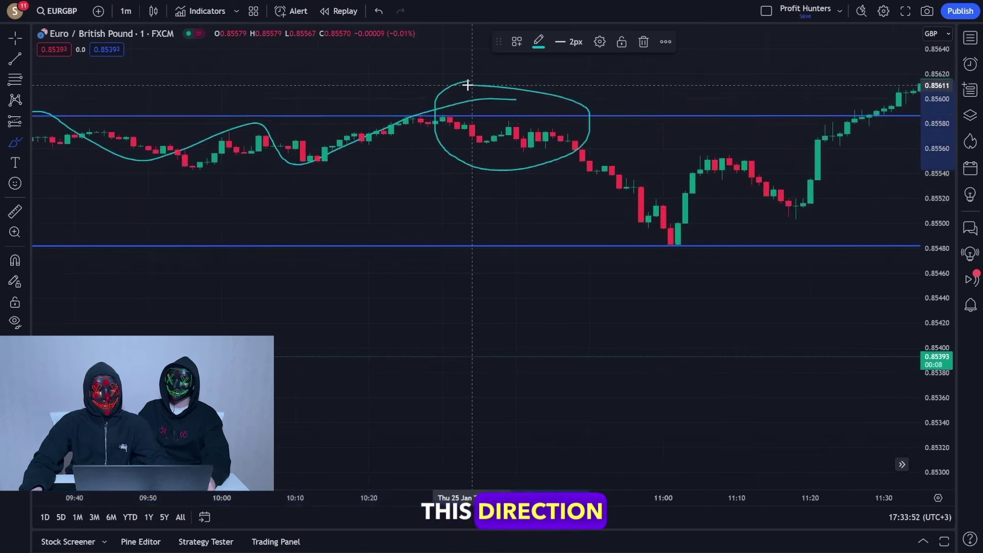
{"action": "left_click_drag", "start_coordinate": [504, 116], "coordinate": [643, 239]}
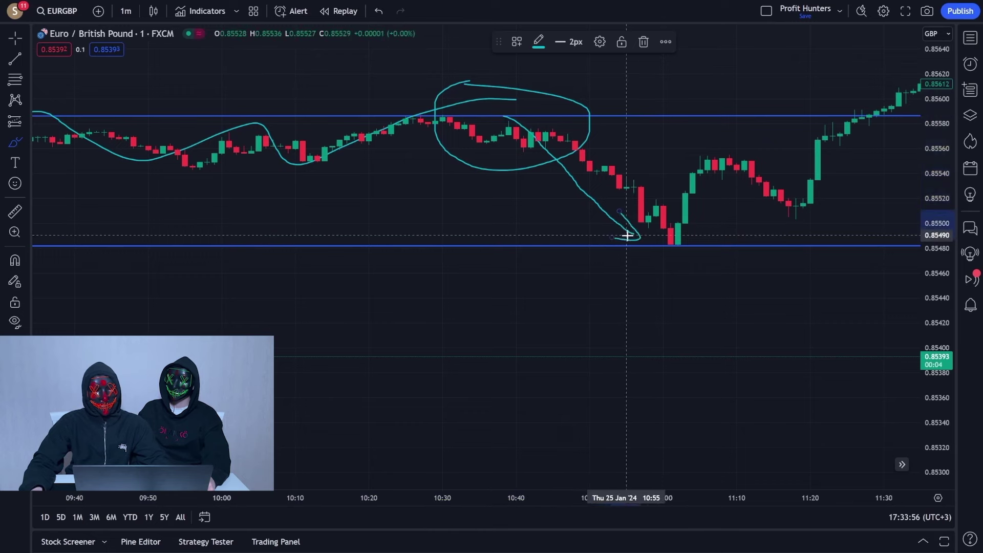
{"action": "scroll", "coordinate": [621, 296], "scroll_direction": "down", "scroll_amount": 3}
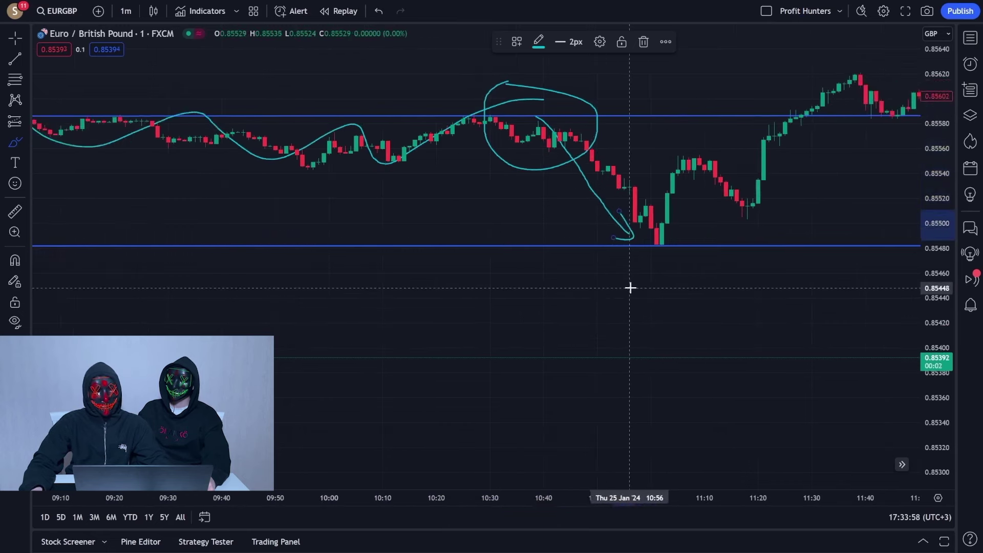
Sketch a down arrow and SELL below support, then undo the SELL strokes.
{"action": "left_click_drag", "start_coordinate": [635, 268], "coordinate": [630, 357]}
{"action": "mouse_move", "coordinate": [603, 331]}
{"action": "left_mouse_down"}
{"action": "mouse_move", "coordinate": [637, 367]}
{"action": "mouse_move", "coordinate": [672, 313]}
{"action": "left_mouse_up"}
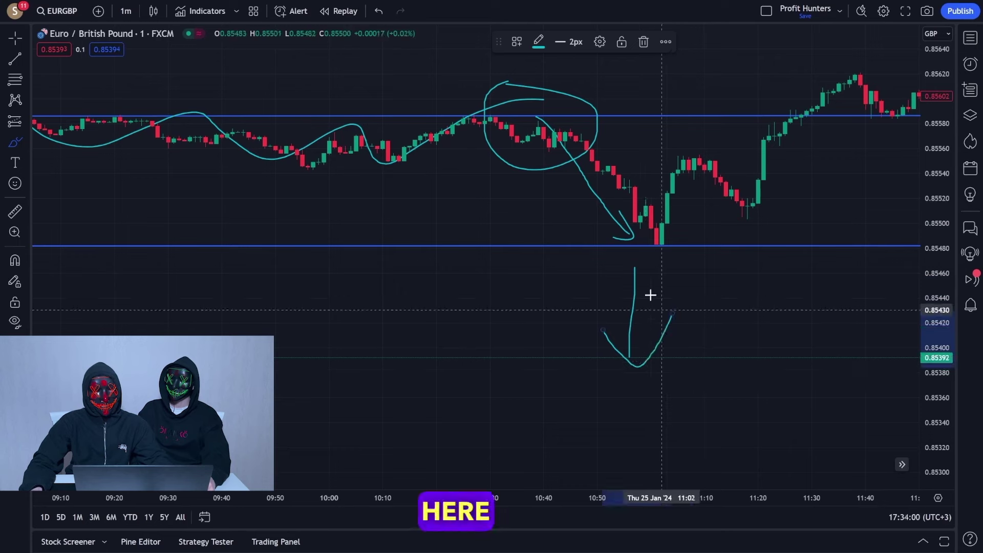
{"action": "left_click_drag", "start_coordinate": [738, 318], "coordinate": [706, 370]}
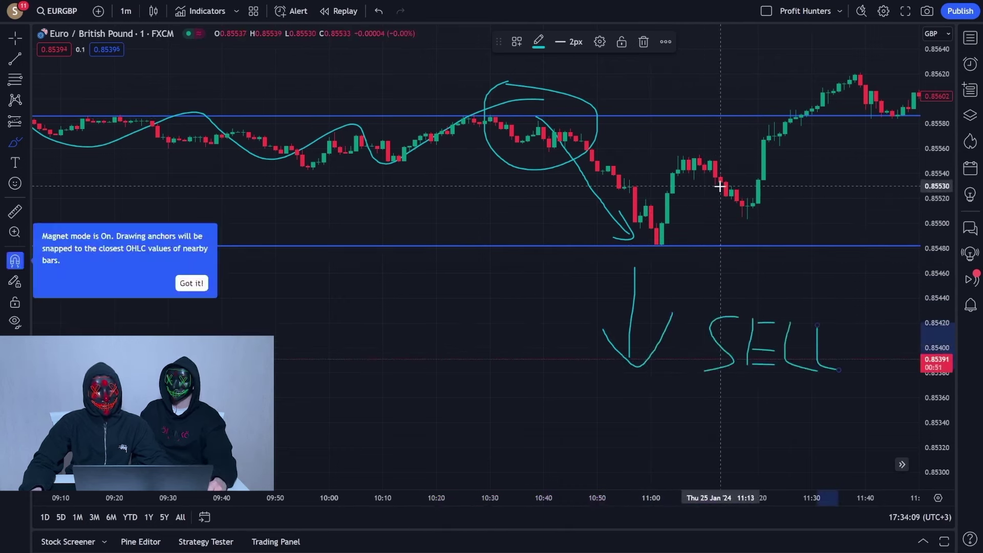
{"action": "key", "text": "ctrl+z"}
{"action": "key", "text": "ctrl+z"}
{"action": "key", "text": "ctrl+z"}
{"action": "key", "text": "ctrl+z"}
{"action": "key", "text": "ctrl+z"}
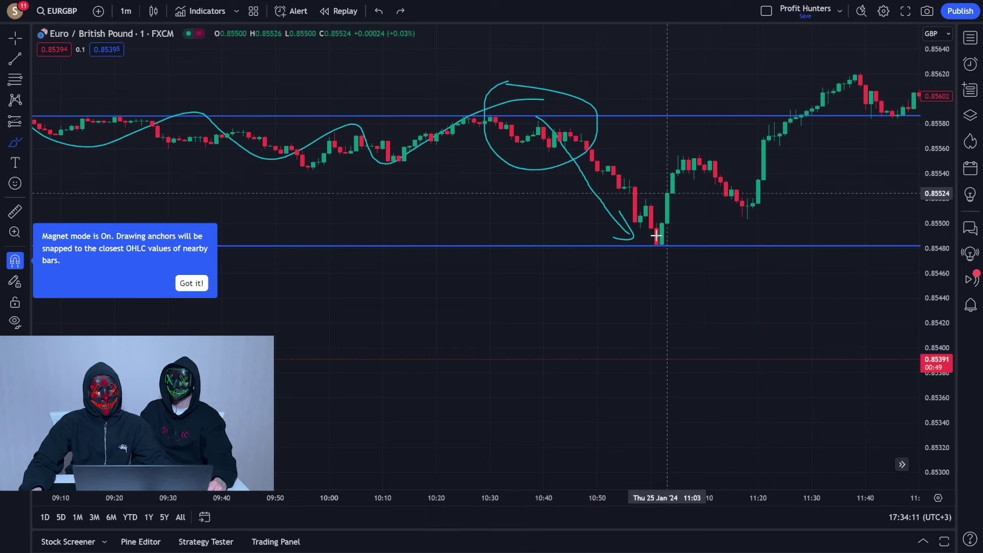
Circle the lowest candles at the support line and trace the price path along them.
{"action": "scroll", "coordinate": [660, 250], "scroll_direction": "up", "scroll_amount": 3}
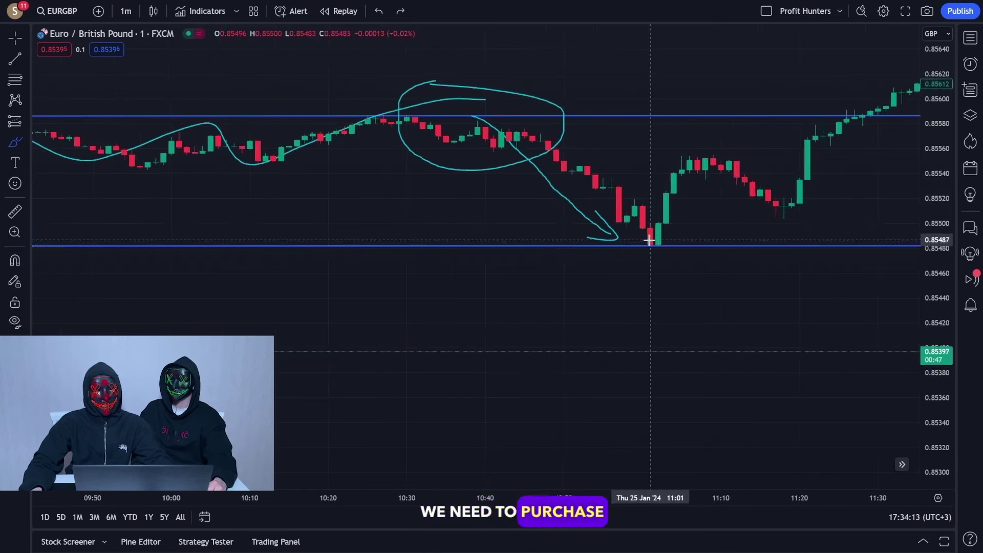
{"action": "scroll", "coordinate": [663, 241], "scroll_direction": "up", "scroll_amount": 4}
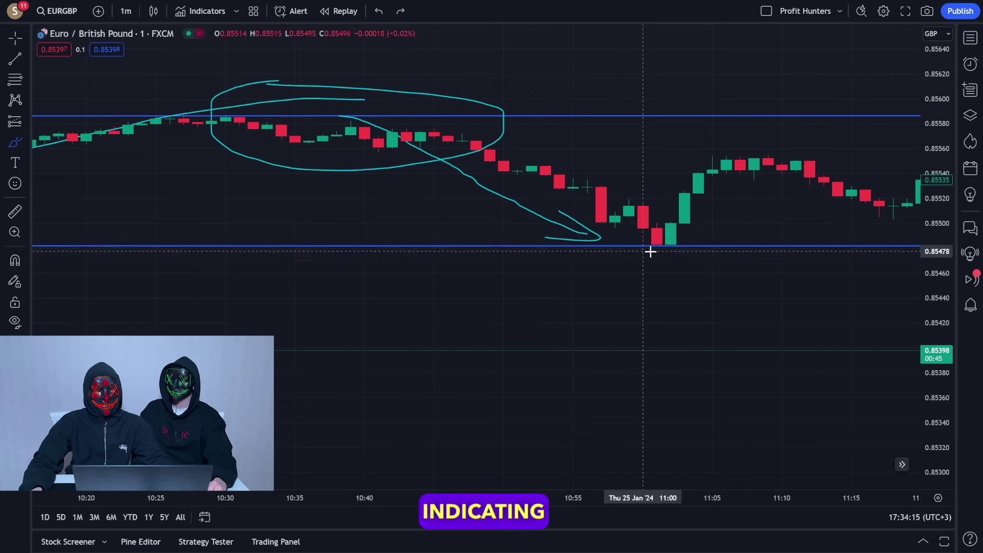
{"action": "left_click_drag", "start_coordinate": [683, 240], "coordinate": [675, 225]}
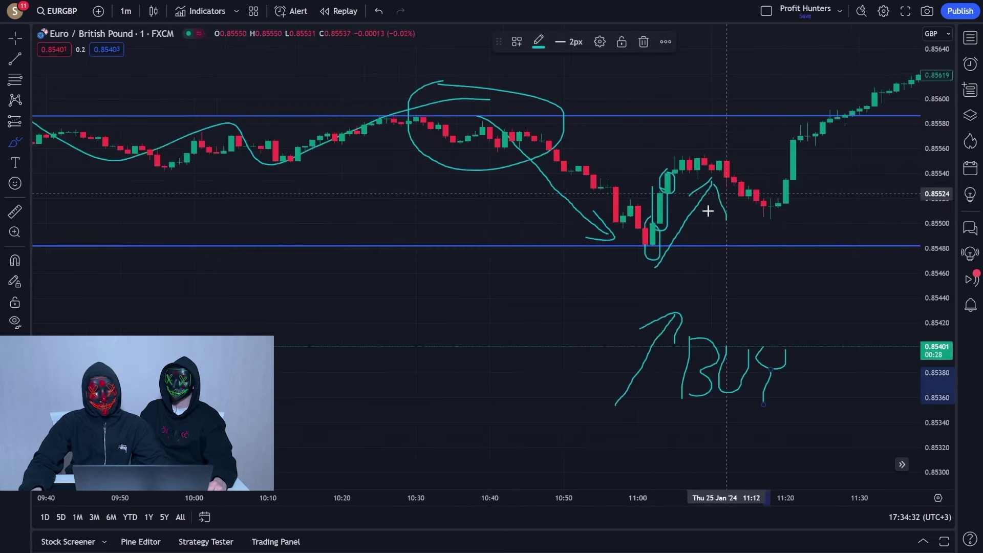
{"action": "scroll", "coordinate": [738, 153], "scroll_direction": "up", "scroll_amount": 2}
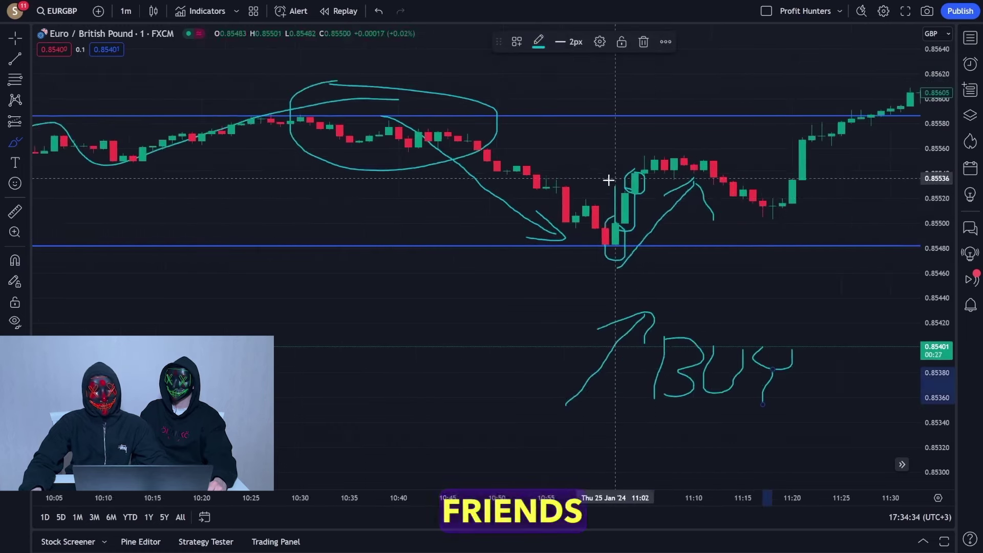
{"action": "scroll", "coordinate": [787, 185], "scroll_direction": "down", "scroll_amount": 2}
{"action": "scroll", "coordinate": [580, 179], "scroll_direction": "up", "scroll_amount": 2}
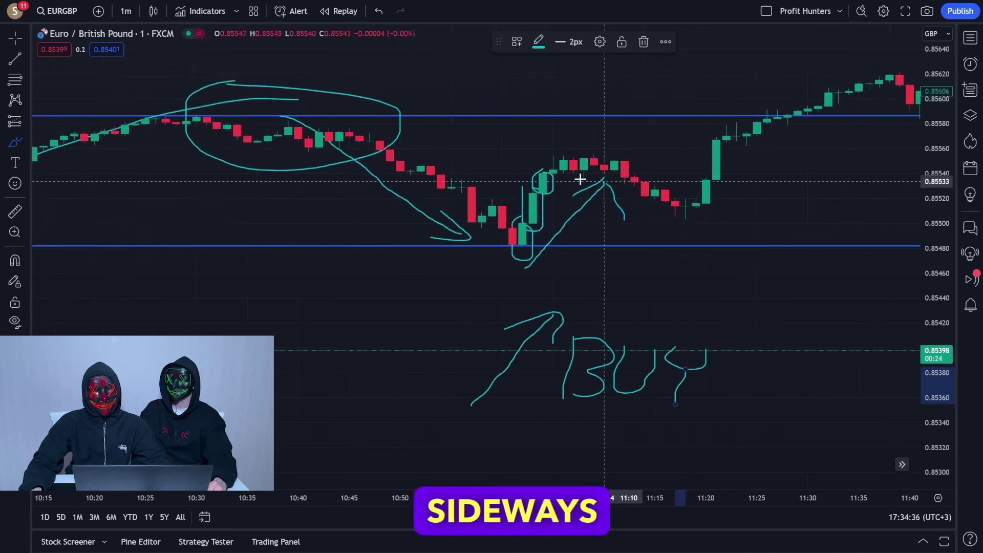
{"action": "mouse_move", "coordinate": [556, 177]}
{"action": "left_mouse_down"}
{"action": "mouse_move", "coordinate": [615, 159]}
{"action": "mouse_move", "coordinate": [643, 169]}
{"action": "mouse_move", "coordinate": [635, 152]}
{"action": "mouse_move", "coordinate": [679, 204]}
{"action": "mouse_move", "coordinate": [776, 214]}
{"action": "left_mouse_up"}
Loop around the green candles after the dip and draw a rising arrow along the climb.
{"action": "scroll", "coordinate": [692, 210], "scroll_direction": "up", "scroll_amount": 2}
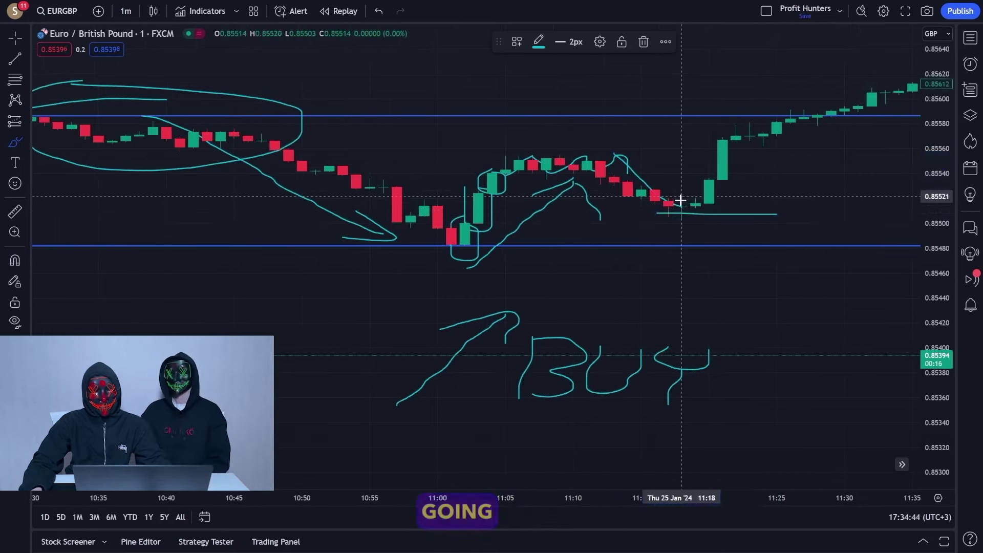
{"action": "mouse_move", "coordinate": [689, 207]}
{"action": "left_mouse_down"}
{"action": "mouse_move", "coordinate": [702, 177]}
{"action": "mouse_move", "coordinate": [718, 193]}
{"action": "left_mouse_up"}
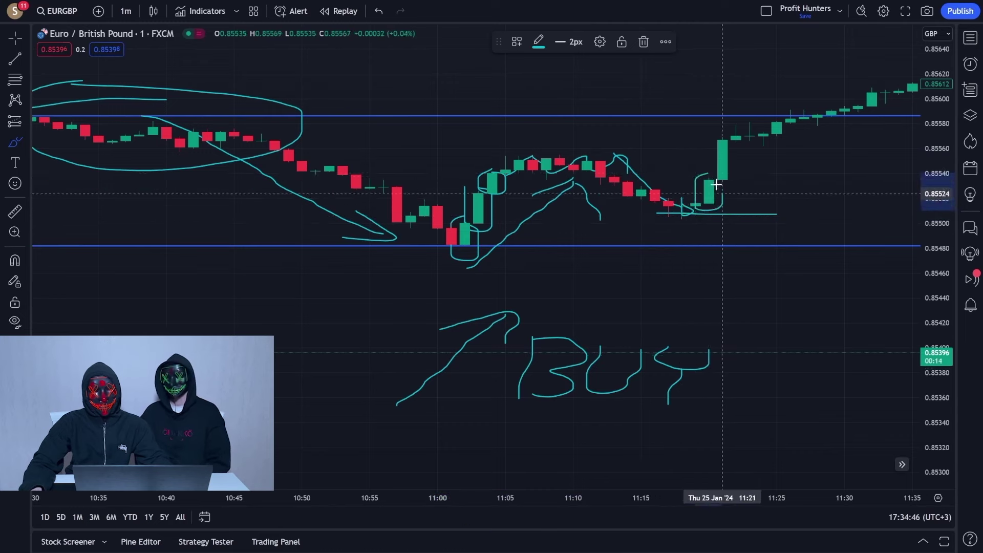
{"action": "left_click_drag", "start_coordinate": [719, 134], "coordinate": [743, 153]}
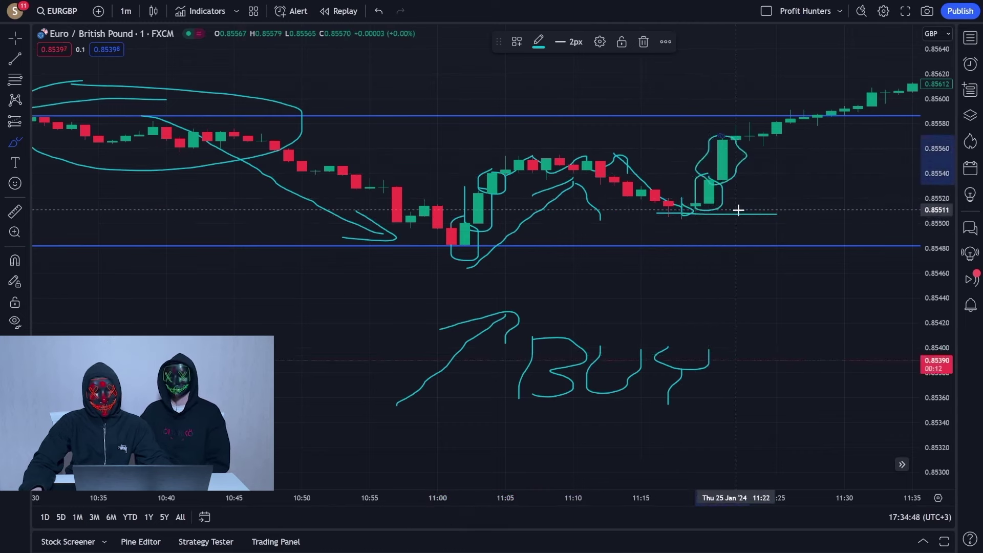
{"action": "left_click_drag", "start_coordinate": [738, 209], "coordinate": [806, 145]}
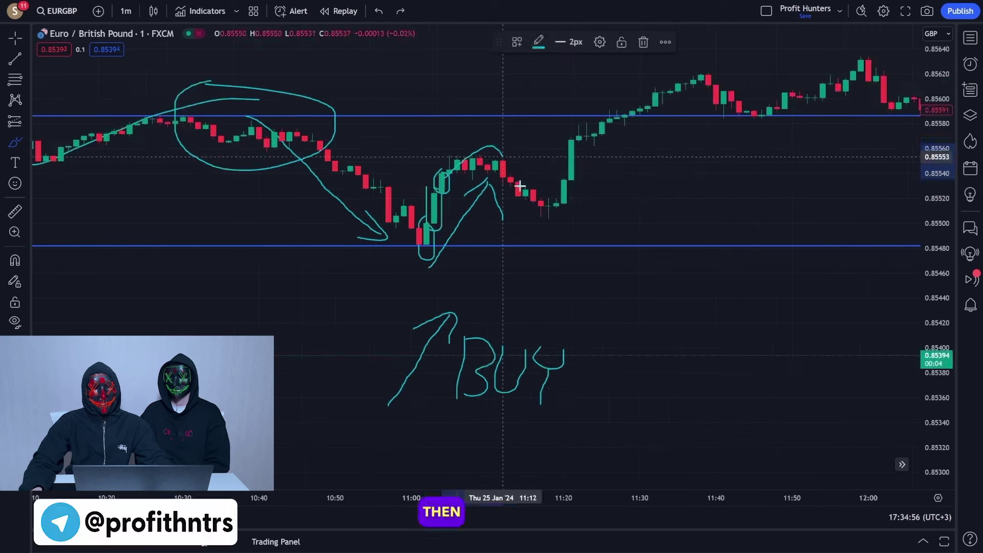
{"action": "mouse_move", "coordinate": [550, 208]}
{"action": "left_mouse_down"}
{"action": "mouse_move", "coordinate": [584, 154]}
{"action": "mouse_move", "coordinate": [684, 53]}
{"action": "left_mouse_up"}
{"action": "mouse_move", "coordinate": [620, 72]}
{"action": "left_mouse_down"}
{"action": "mouse_move", "coordinate": [666, 57]}
{"action": "mouse_move", "coordinate": [671, 90]}
{"action": "left_mouse_up"}
Draw an up-right arrow and handwrite BUY below the lower line.
{"action": "key", "text": "ctrl"}
{"action": "scroll", "coordinate": [654, 151], "scroll_direction": "down", "scroll_amount": 10}
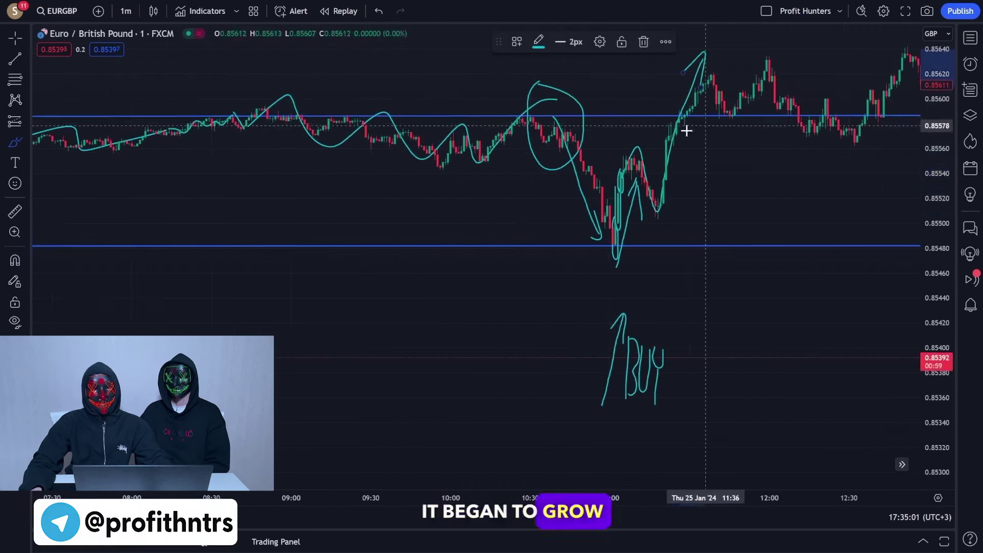
{"action": "scroll", "coordinate": [770, 123], "scroll_direction": "up", "scroll_amount": 10}
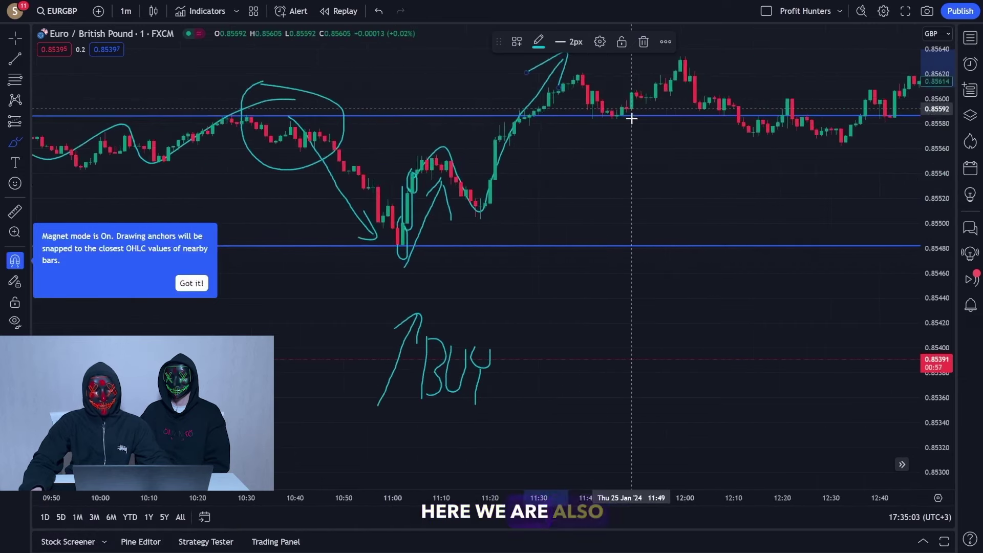
{"action": "scroll", "coordinate": [567, 96], "scroll_direction": "up", "scroll_amount": 4}
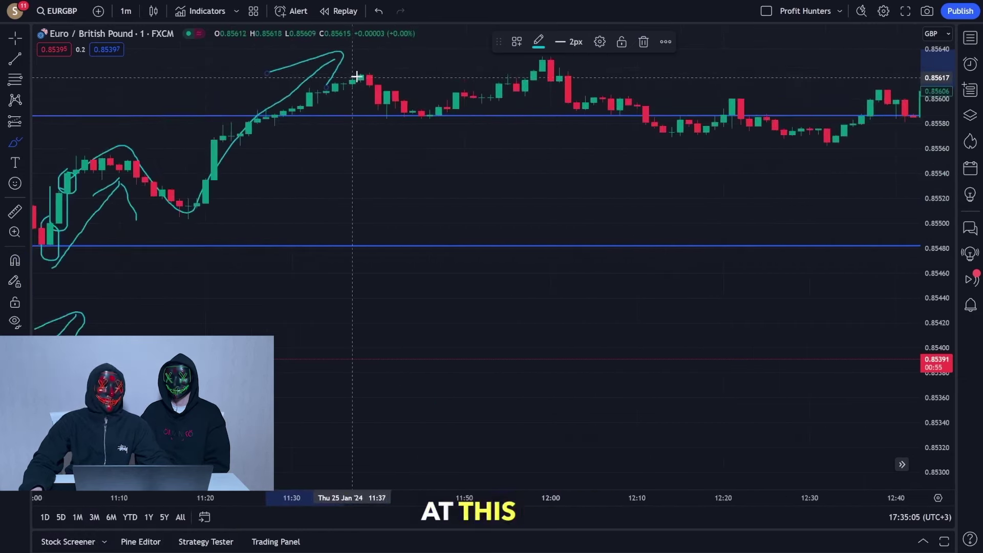
{"action": "mouse_move", "coordinate": [343, 379]}
{"action": "left_mouse_down"}
{"action": "mouse_move", "coordinate": [382, 345]}
{"action": "mouse_move", "coordinate": [421, 332]}
{"action": "left_mouse_up"}
{"action": "left_click_drag", "start_coordinate": [369, 310], "coordinate": [429, 293]}
{"action": "mouse_move", "coordinate": [478, 328]}
{"action": "left_mouse_down"}
{"action": "mouse_move", "coordinate": [478, 314]}
{"action": "mouse_move", "coordinate": [463, 376]}
{"action": "left_mouse_up"}
{"action": "mouse_move", "coordinate": [558, 307]}
{"action": "left_mouse_down"}
{"action": "mouse_move", "coordinate": [584, 307]}
{"action": "mouse_move", "coordinate": [605, 391]}
{"action": "left_mouse_up"}
{"action": "left_click_drag", "start_coordinate": [622, 338], "coordinate": [657, 317]}
Circle the candles at the upper line, add a $ sign beside BUY, and trace the upper candles.
{"action": "left_click_drag", "start_coordinate": [254, 108], "coordinate": [281, 109]}
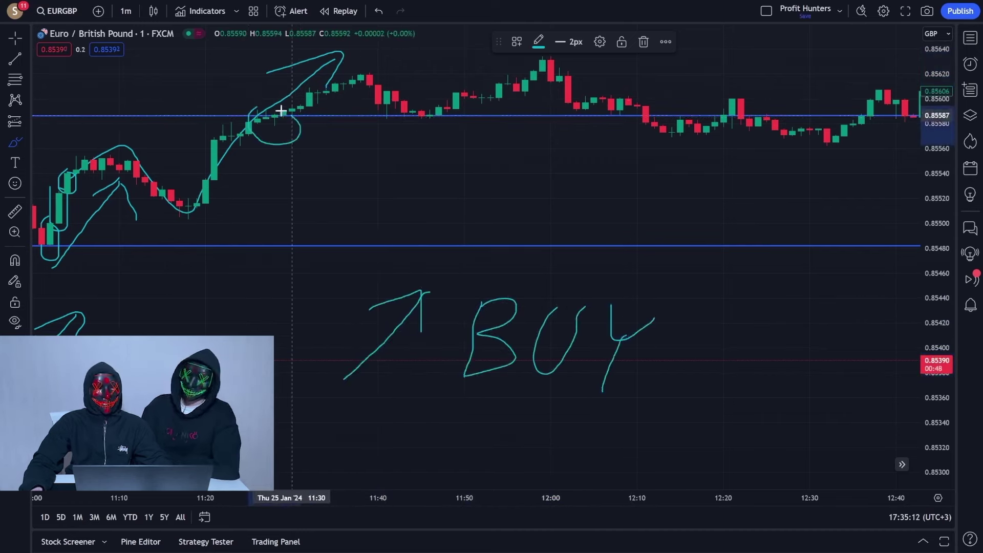
{"action": "scroll", "coordinate": [491, 144], "scroll_direction": "down", "scroll_amount": 2}
{"action": "left_click_drag", "start_coordinate": [819, 279], "coordinate": [727, 361]}
{"action": "left_click_drag", "start_coordinate": [796, 261], "coordinate": [719, 396]}
{"action": "mouse_move", "coordinate": [348, 100]}
{"action": "left_mouse_down"}
{"action": "mouse_move", "coordinate": [362, 92]}
{"action": "mouse_move", "coordinate": [436, 122]}
{"action": "left_mouse_up"}
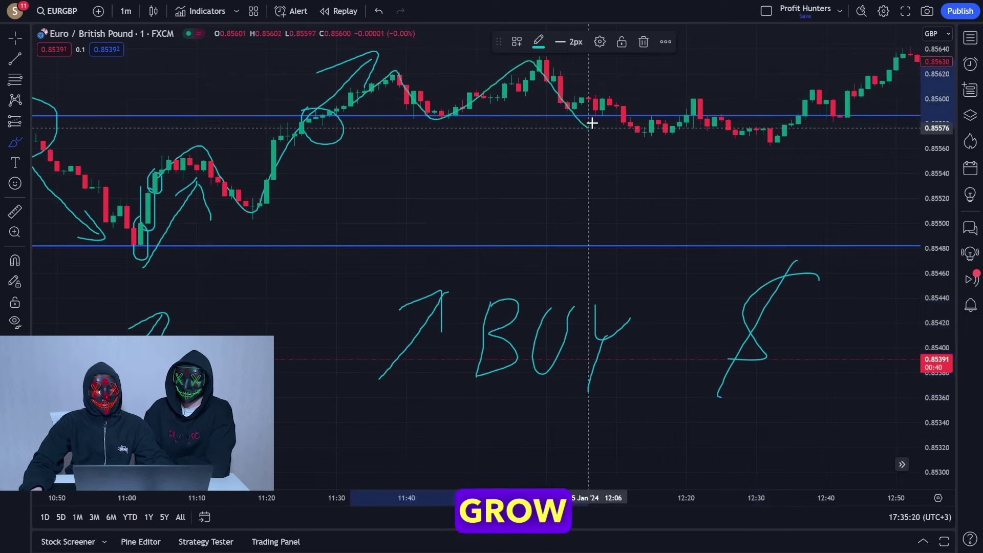
Undo the stray circle and the stroke traced along the candles.
{"action": "scroll", "coordinate": [589, 90], "scroll_direction": "down", "scroll_amount": 3}
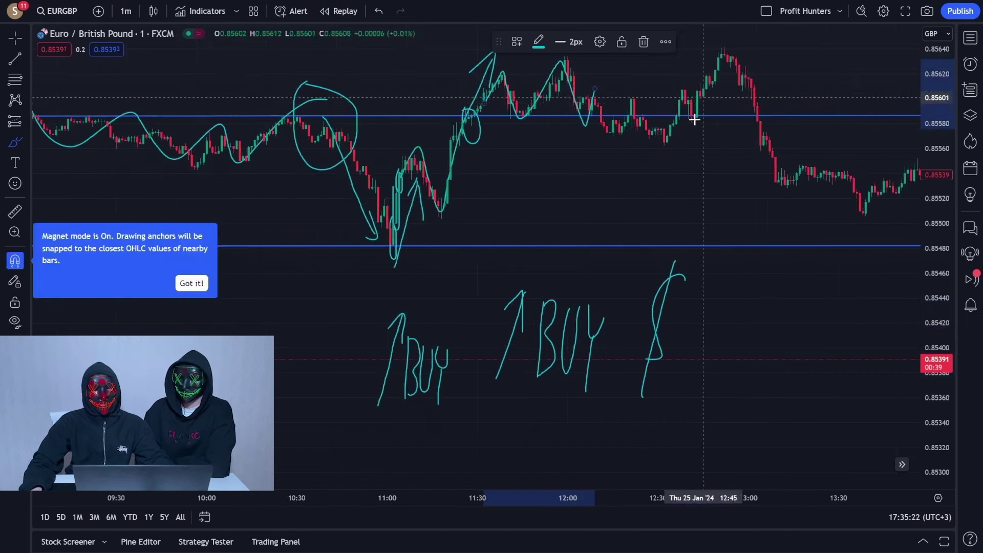
{"action": "scroll", "coordinate": [591, 94], "scroll_direction": "up", "scroll_amount": 3}
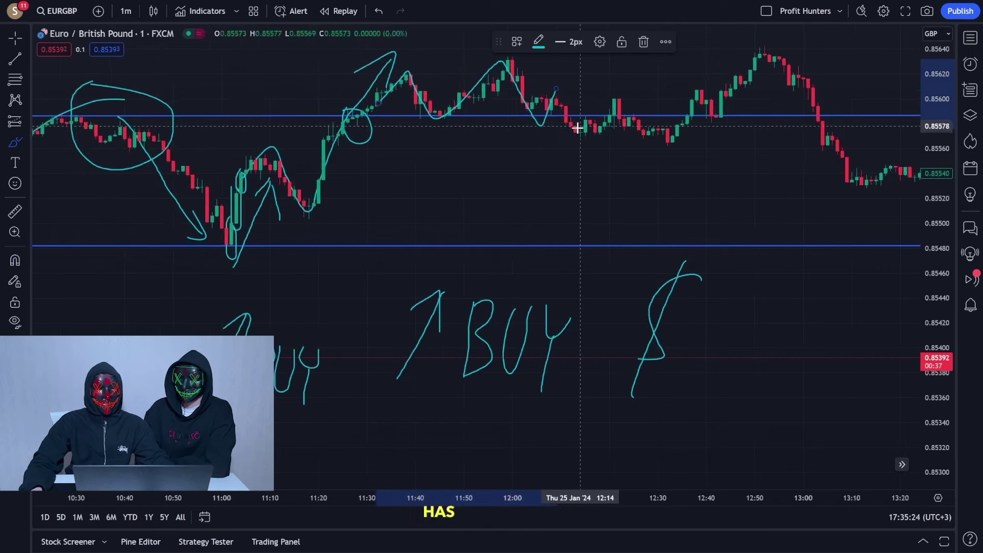
{"action": "scroll", "coordinate": [630, 140], "scroll_direction": "up", "scroll_amount": 3}
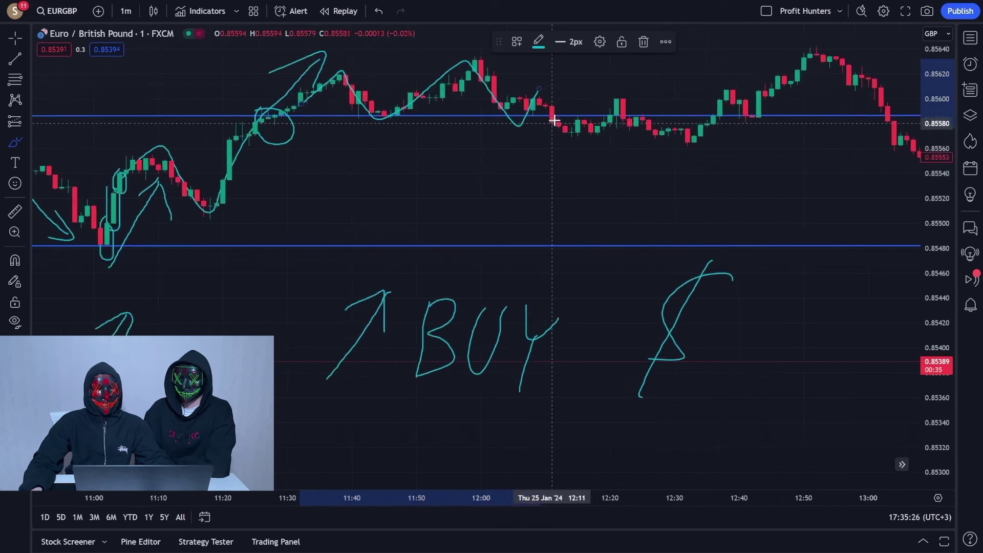
{"action": "key", "text": "ctrl+z"}
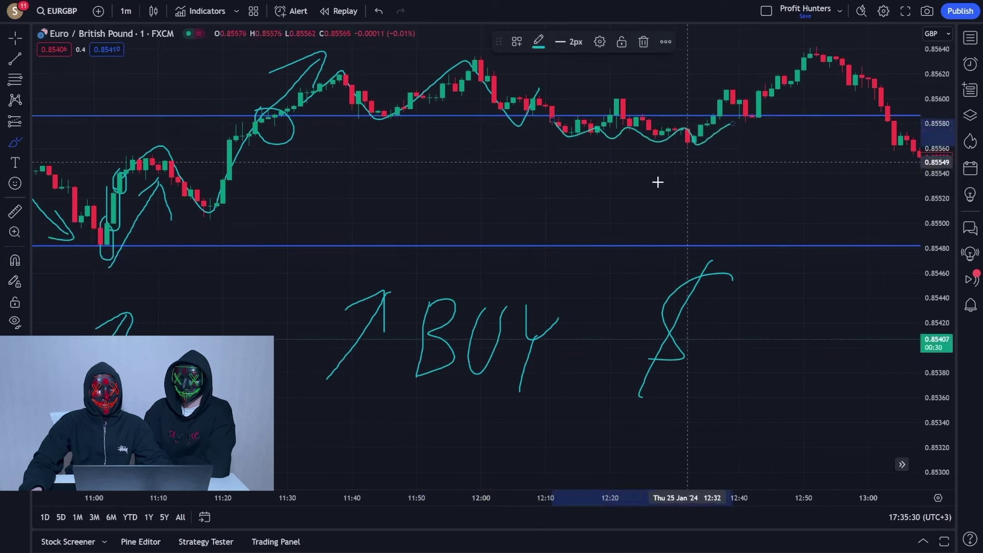
{"action": "scroll", "coordinate": [665, 164], "scroll_direction": "down", "scroll_amount": 3}
{"action": "scroll", "coordinate": [698, 109], "scroll_direction": "up", "scroll_amount": 5}
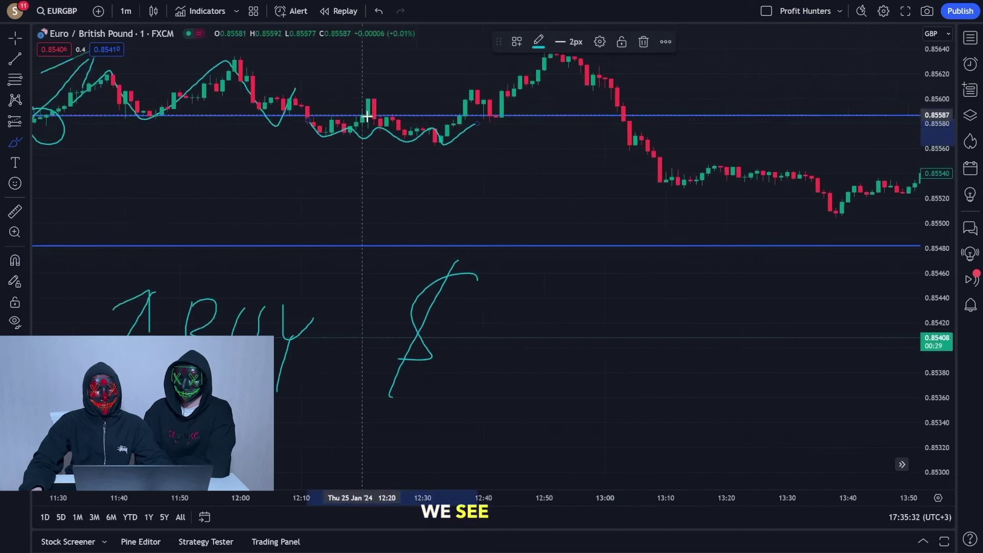
{"action": "key", "text": "ctrl+z"}
Start a new freehand mark on the chart and rezoom around the candles.
{"action": "left_click", "coordinate": [434, 149]}
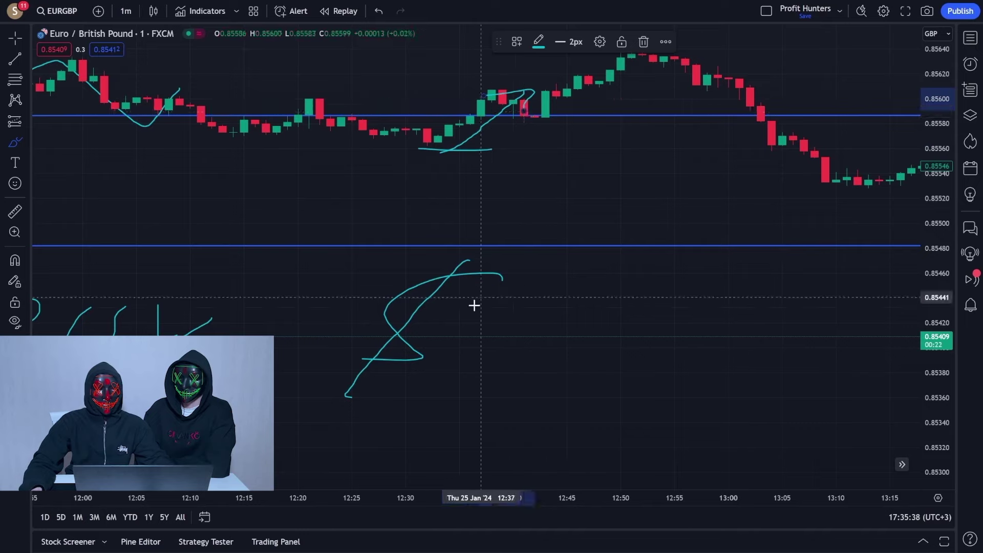
{"action": "scroll", "coordinate": [334, 316], "scroll_direction": "down", "scroll_amount": 5}
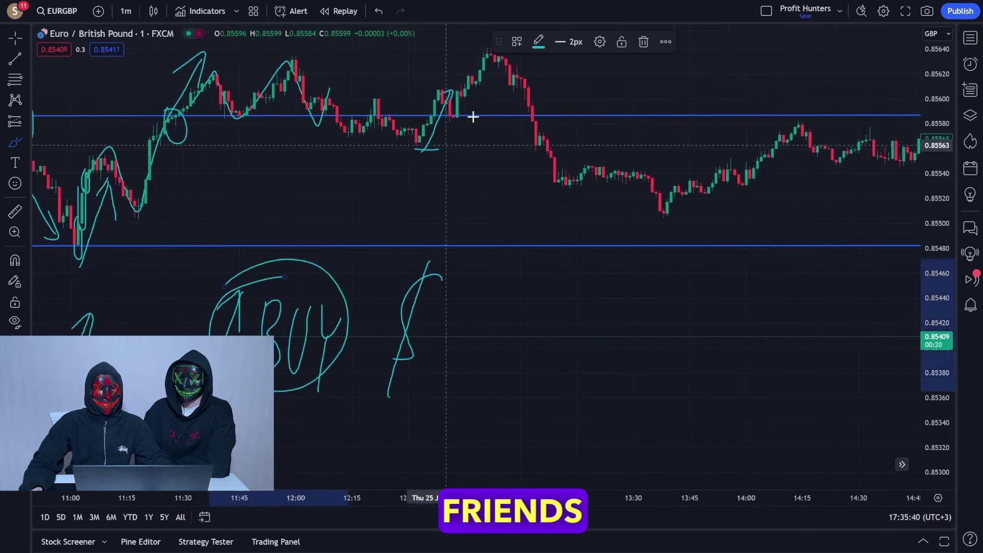
{"action": "scroll", "coordinate": [452, 125], "scroll_direction": "right", "scroll_amount": 10}
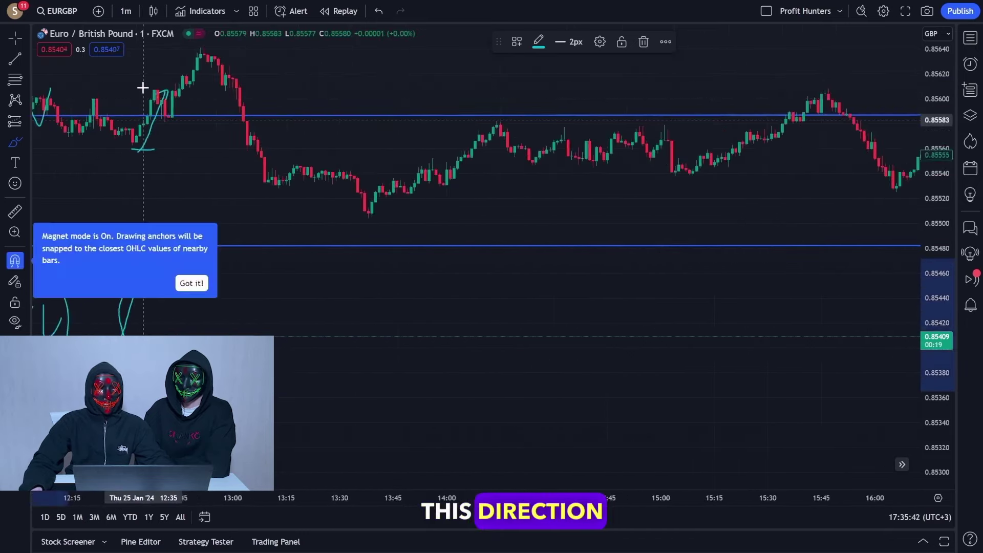
{"action": "scroll", "coordinate": [143, 88], "scroll_direction": "up", "scroll_amount": 5}
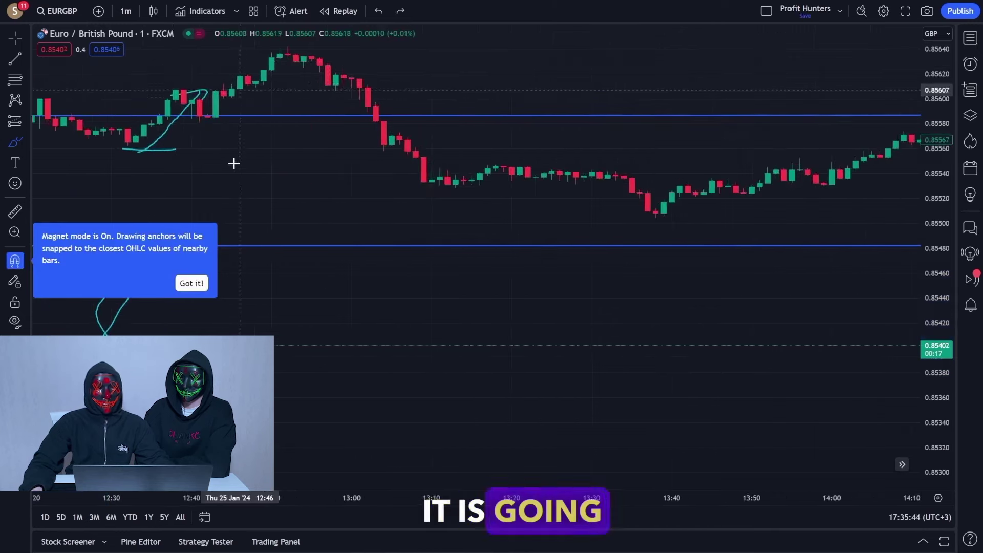
{"action": "scroll", "coordinate": [234, 162], "scroll_direction": "down", "scroll_amount": 8}
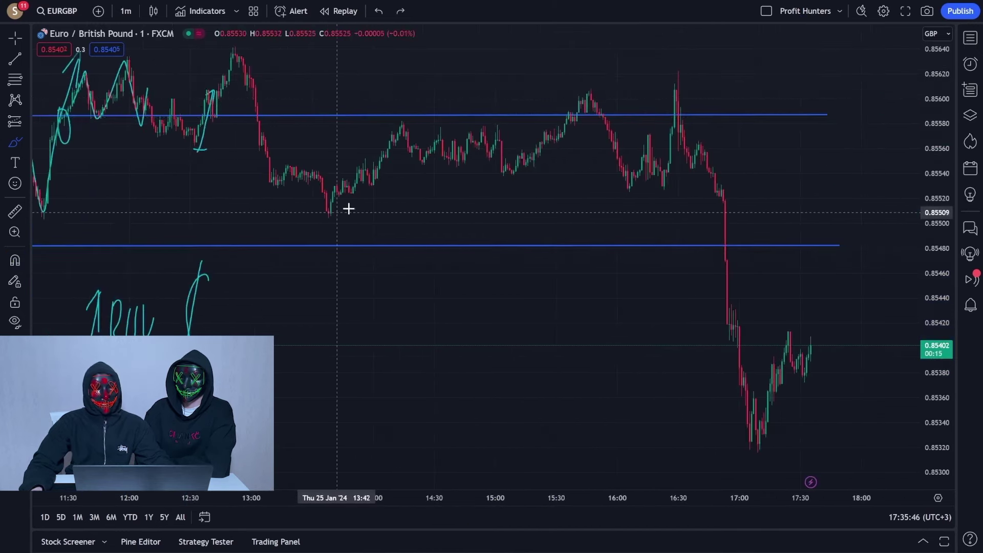
{"action": "key", "text": "ctrl"}
{"action": "scroll", "coordinate": [686, 191], "scroll_direction": "up", "scroll_amount": 6}
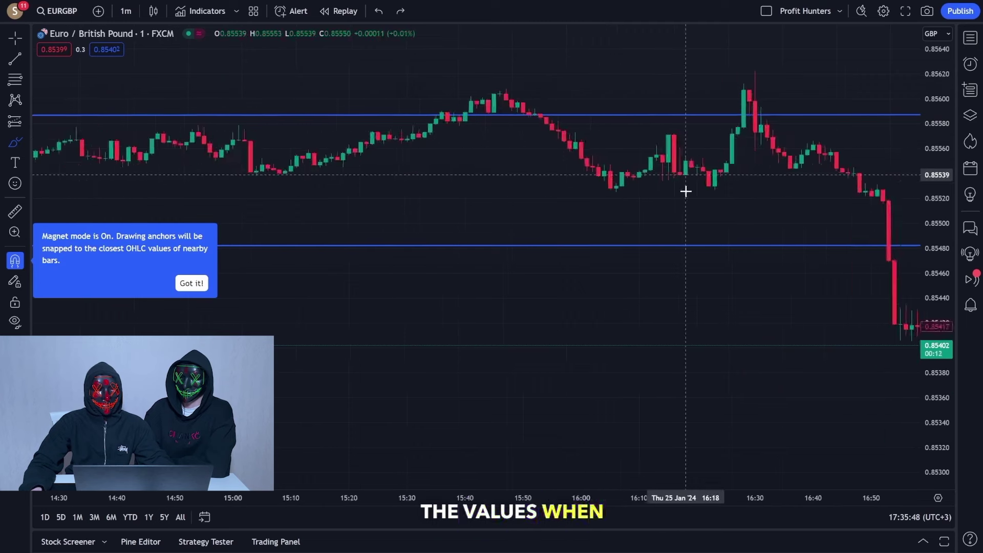
{"action": "scroll", "coordinate": [686, 191], "scroll_direction": "up", "scroll_amount": 5}
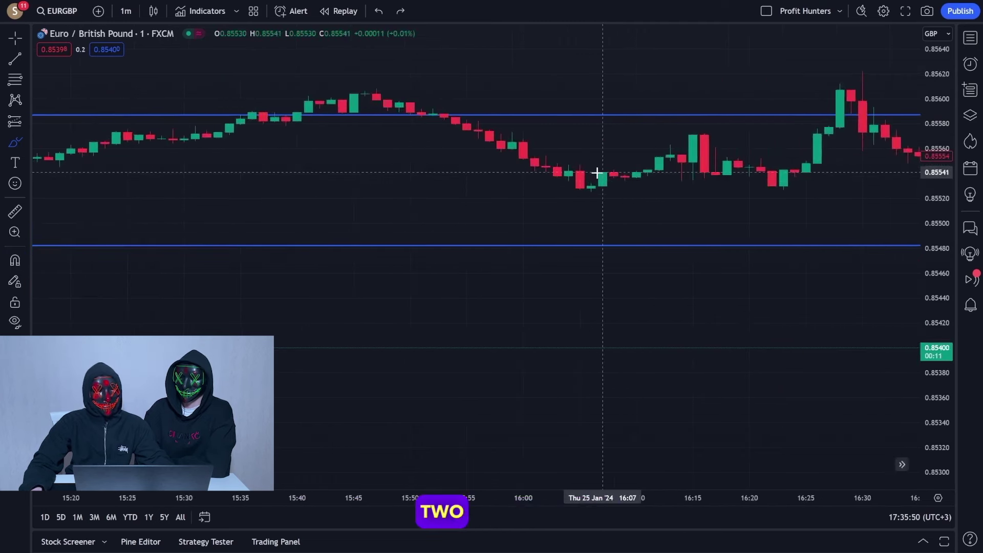
Loop around the candles at the local low and trace a price swing freehand.
{"action": "key", "text": "ctrl"}
{"action": "scroll", "coordinate": [597, 173], "scroll_direction": "up", "scroll_amount": 1}
{"action": "left_click_drag", "start_coordinate": [593, 168], "coordinate": [619, 193]}
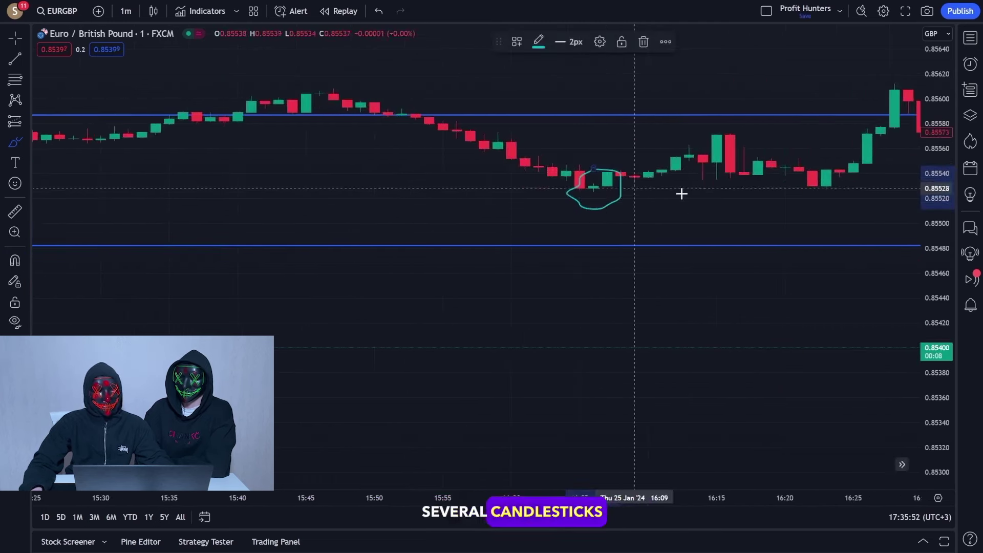
{"action": "left_click_drag", "start_coordinate": [689, 146], "coordinate": [654, 192]}
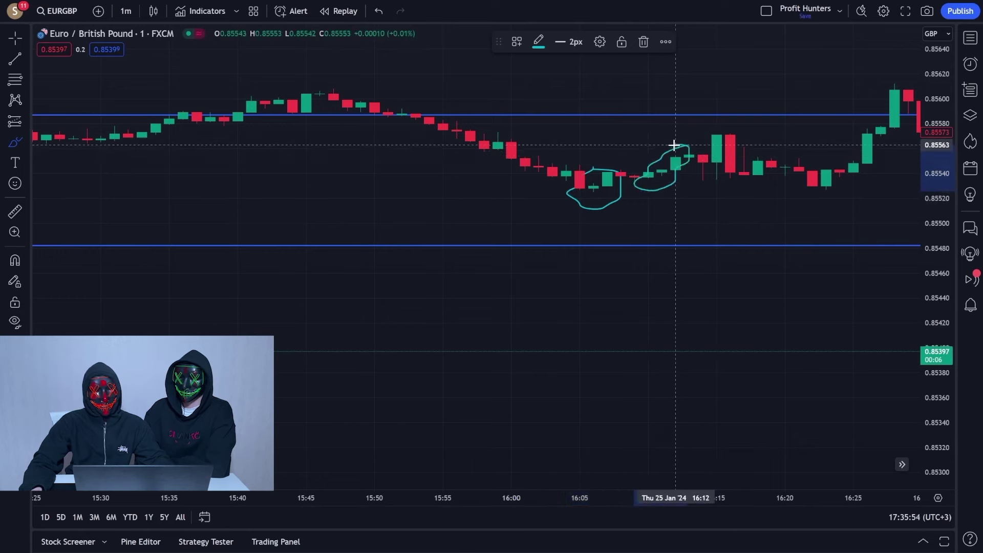
{"action": "scroll", "coordinate": [414, 149], "scroll_direction": "down", "scroll_amount": 2}
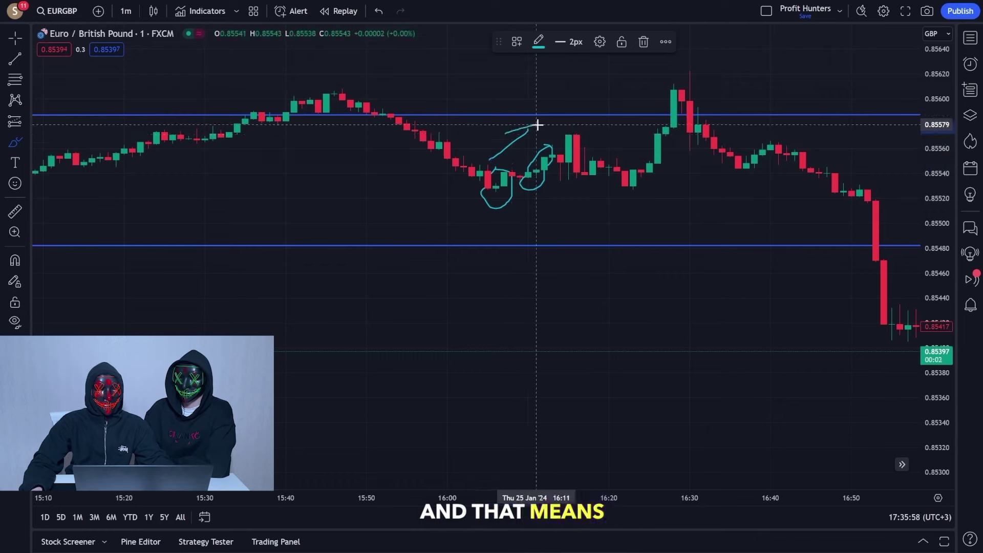
{"action": "scroll", "coordinate": [650, 167], "scroll_direction": "up", "scroll_amount": 3}
Circle the big red candle near the top line, curve over the next candles, and begin an S.
{"action": "key", "text": "ctrl"}
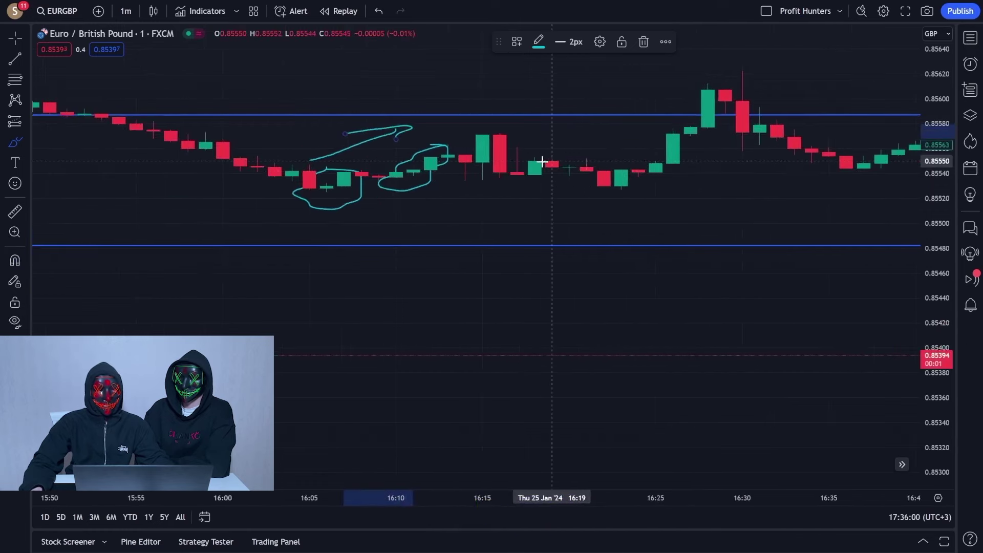
{"action": "mouse_move", "coordinate": [500, 130]}
{"action": "left_mouse_down"}
{"action": "mouse_move", "coordinate": [487, 136]}
{"action": "mouse_move", "coordinate": [492, 179]}
{"action": "mouse_move", "coordinate": [513, 169]}
{"action": "mouse_move", "coordinate": [517, 134]}
{"action": "left_mouse_up"}
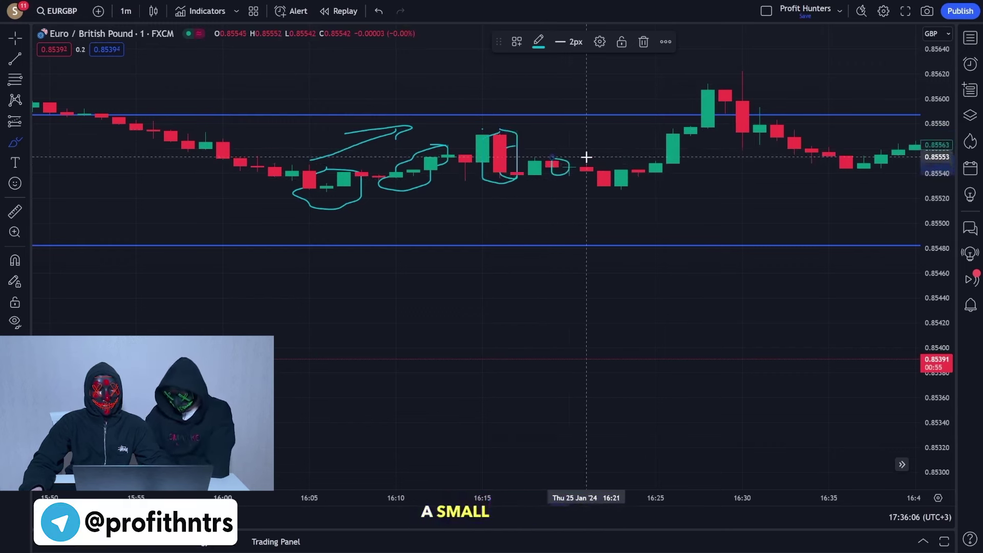
{"action": "left_click_drag", "start_coordinate": [518, 121], "coordinate": [574, 140]}
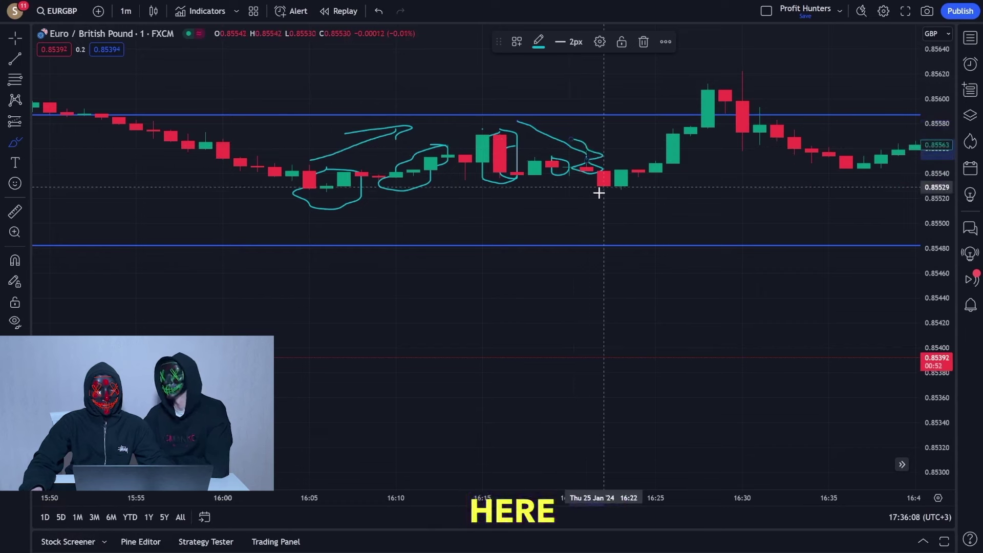
{"action": "left_click_drag", "start_coordinate": [585, 291], "coordinate": [499, 373]}
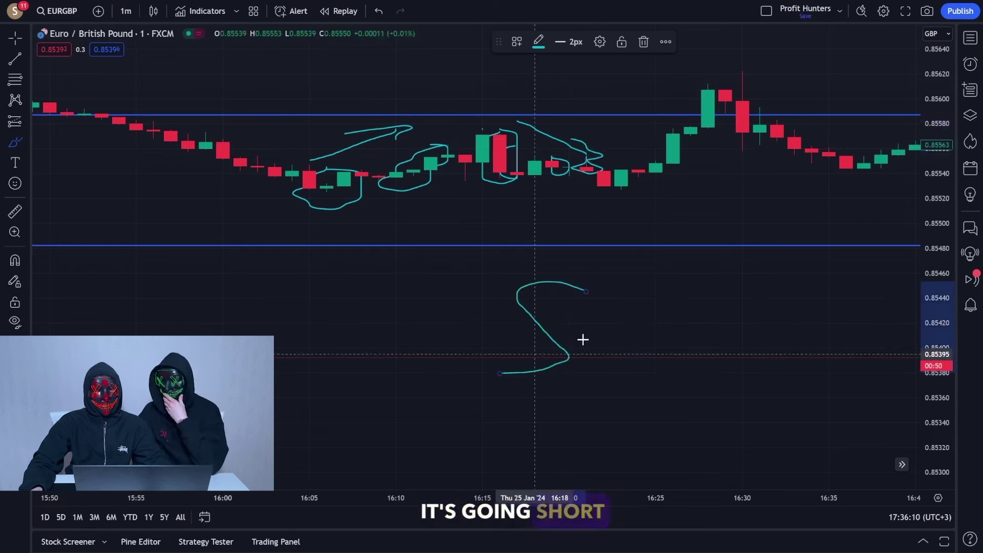
Handwrite SHORT below support with a downward arrow beside it.
{"action": "left_click_drag", "start_coordinate": [588, 354], "coordinate": [621, 369]}
{"action": "mouse_move", "coordinate": [658, 314]}
{"action": "left_mouse_down"}
{"action": "mouse_move", "coordinate": [681, 314]}
{"action": "mouse_move", "coordinate": [691, 347]}
{"action": "mouse_move", "coordinate": [709, 346]}
{"action": "mouse_move", "coordinate": [742, 379]}
{"action": "left_mouse_up"}
{"action": "mouse_move", "coordinate": [759, 309]}
{"action": "left_mouse_down"}
{"action": "mouse_move", "coordinate": [760, 374]}
{"action": "mouse_move", "coordinate": [795, 304]}
{"action": "left_mouse_up"}
{"action": "scroll", "coordinate": [650, 342], "scroll_direction": "down", "scroll_amount": 3}
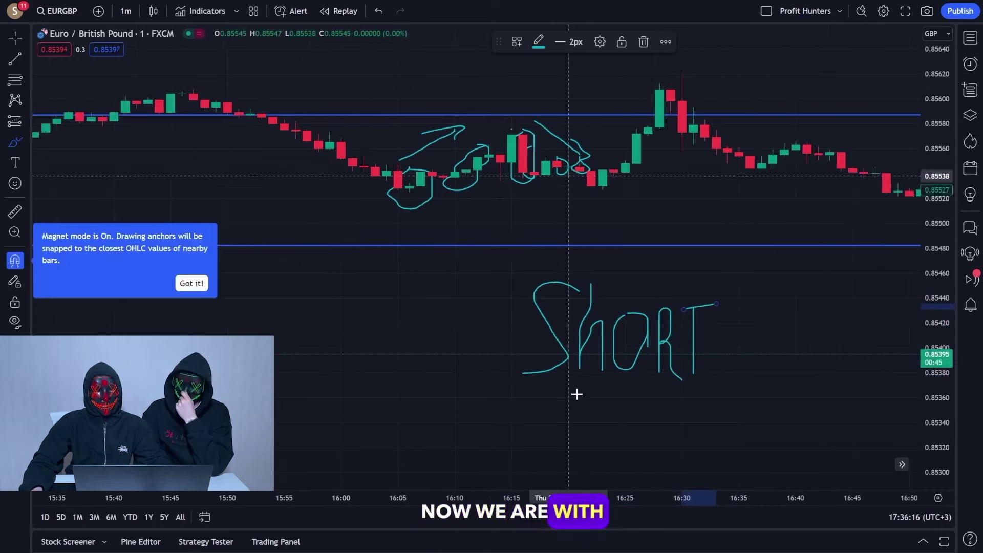
{"action": "left_click_drag", "start_coordinate": [728, 263], "coordinate": [818, 324]}
{"action": "left_click_drag", "start_coordinate": [795, 293], "coordinate": [819, 345]}
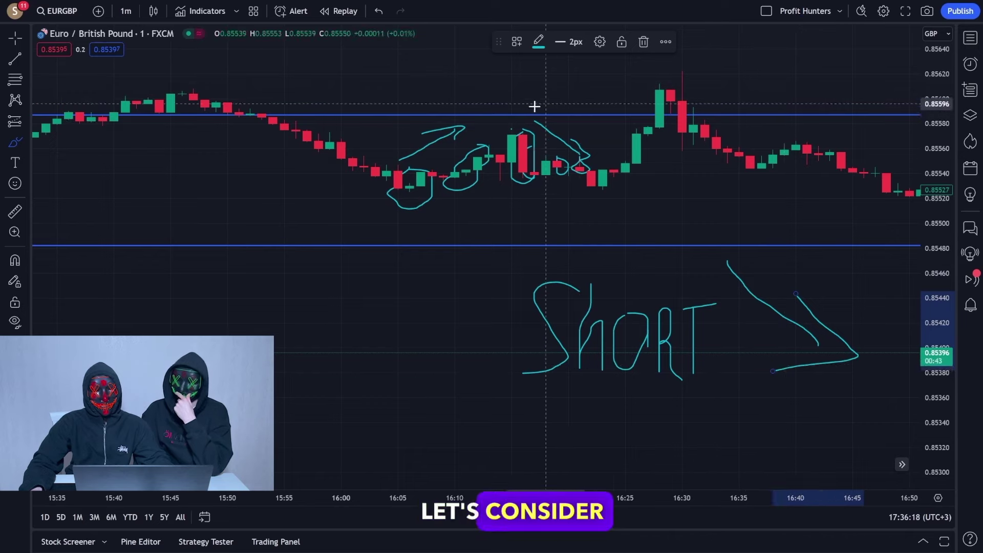
Undo the last strokes and scroll to the newest candles.
{"action": "key", "text": "ctrl+z"}
{"action": "key", "text": "ctrl+z"}
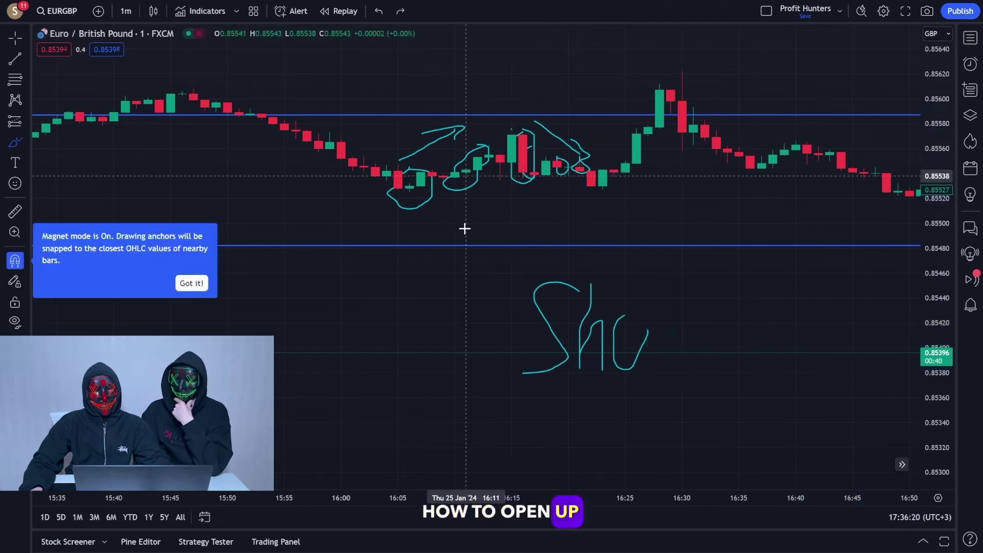
{"action": "scroll", "coordinate": [411, 224], "scroll_direction": "down", "scroll_amount": 3}
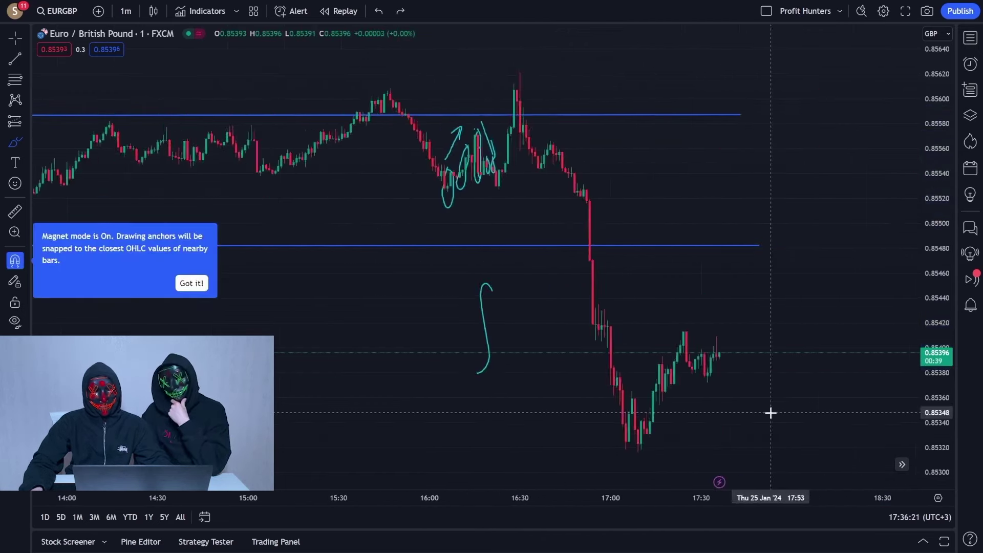
{"action": "scroll", "coordinate": [801, 318], "scroll_direction": "up", "scroll_amount": 3}
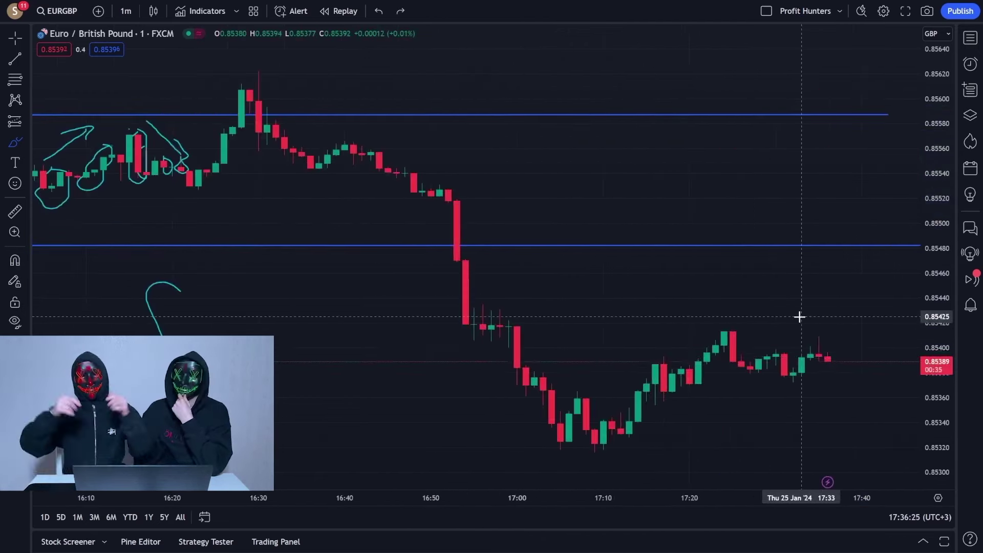
Circle the latest candles, undo that circle, zoom in, and activate Trend Line with Alt+T.
{"action": "left_click_drag", "start_coordinate": [724, 298], "coordinate": [505, 356]}
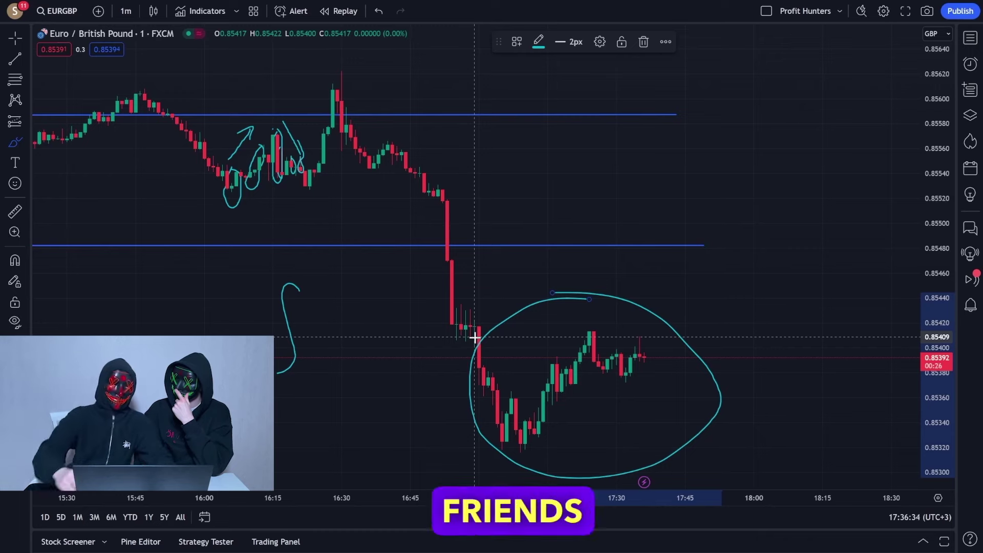
{"action": "key", "text": "ctrl+z"}
{"action": "scroll", "coordinate": [576, 433], "scroll_direction": "up", "scroll_amount": 3}
{"action": "scroll", "coordinate": [576, 433], "scroll_direction": "up", "scroll_amount": 1}
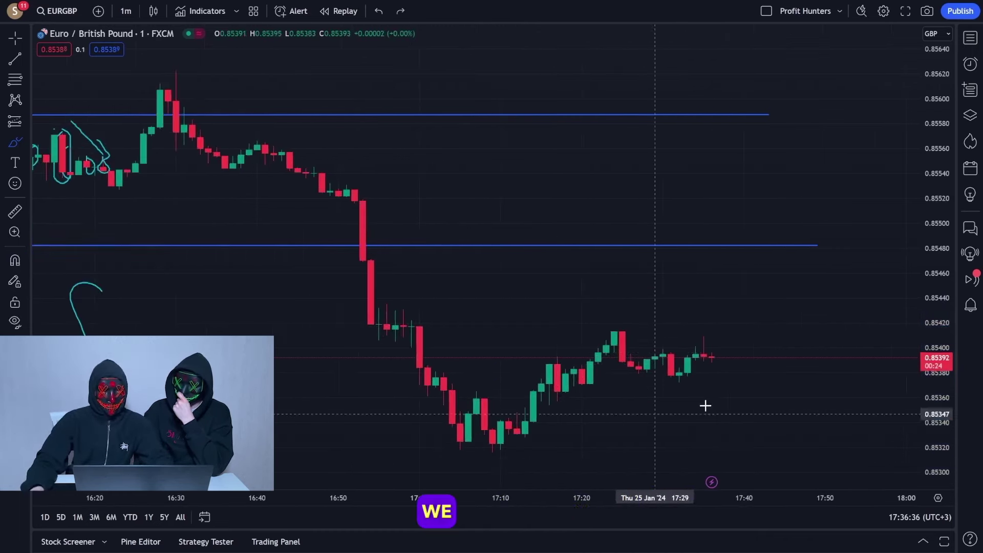
{"action": "key", "text": "alt+t"}
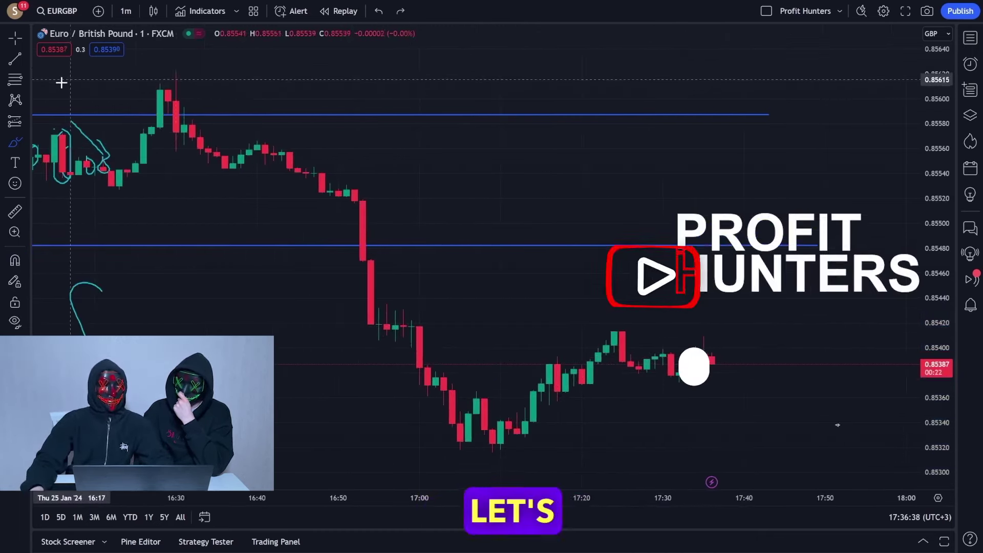
Draw a falling trend line from the swing high to the low and a level line near 0.8544.
{"action": "left_click", "coordinate": [176, 74]}
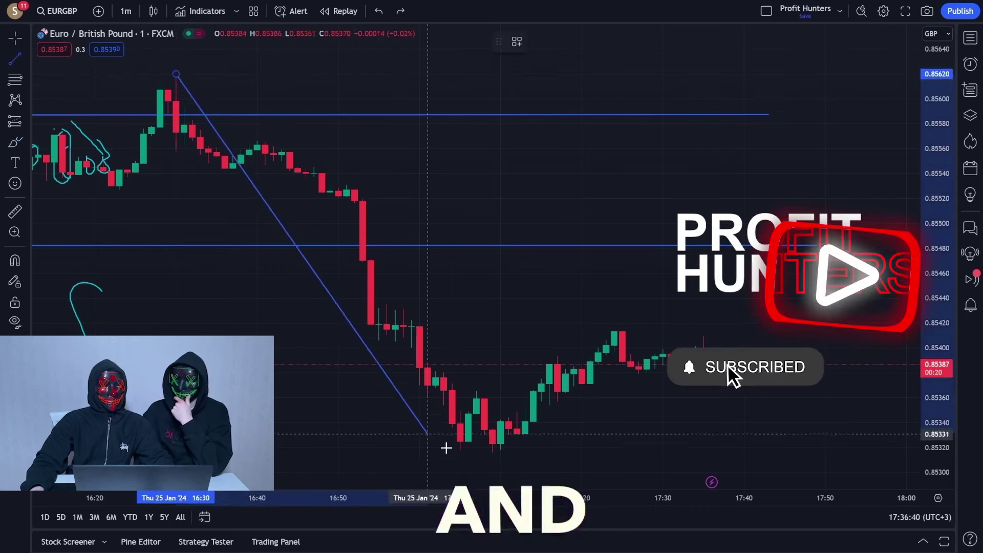
{"action": "left_click", "coordinate": [467, 458]}
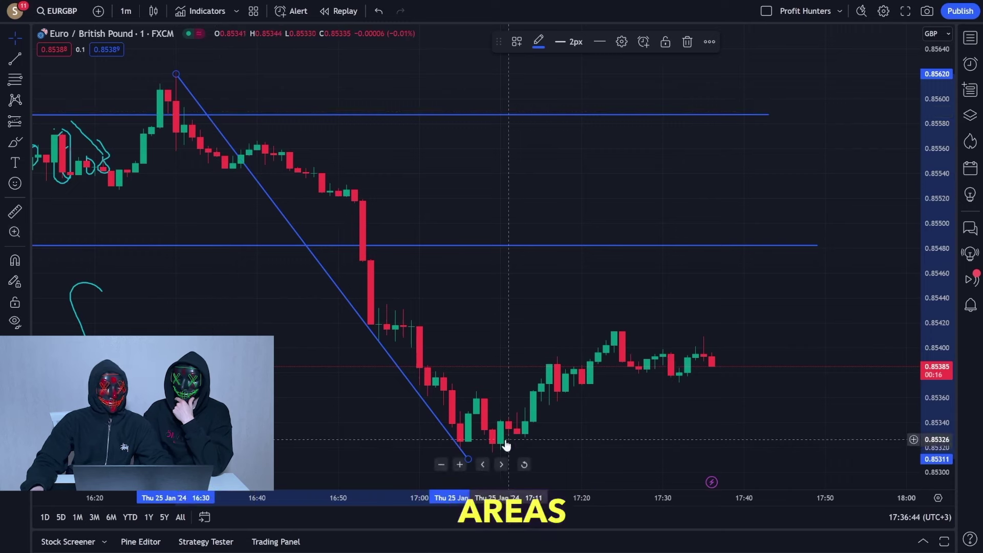
{"action": "left_click", "coordinate": [15, 59]}
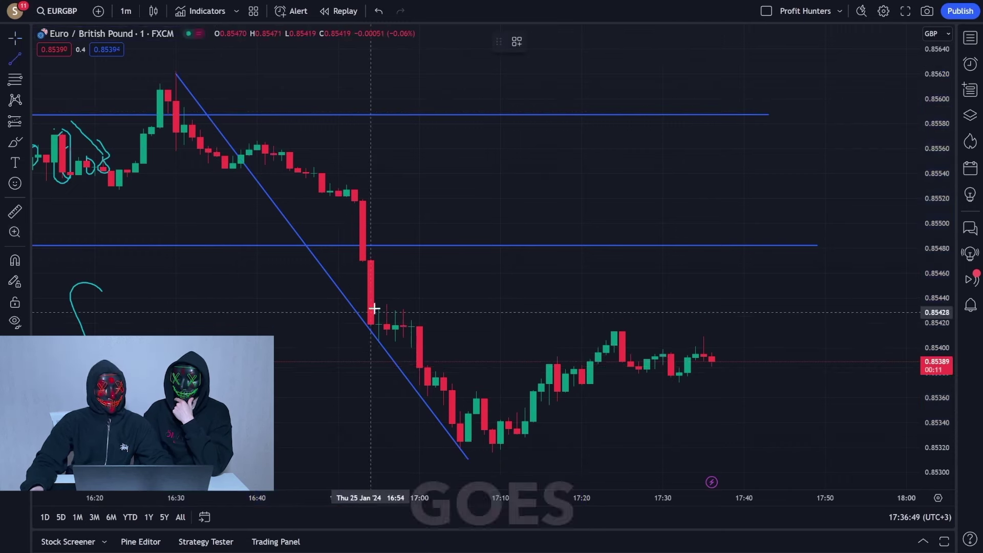
{"action": "left_click", "coordinate": [355, 302]}
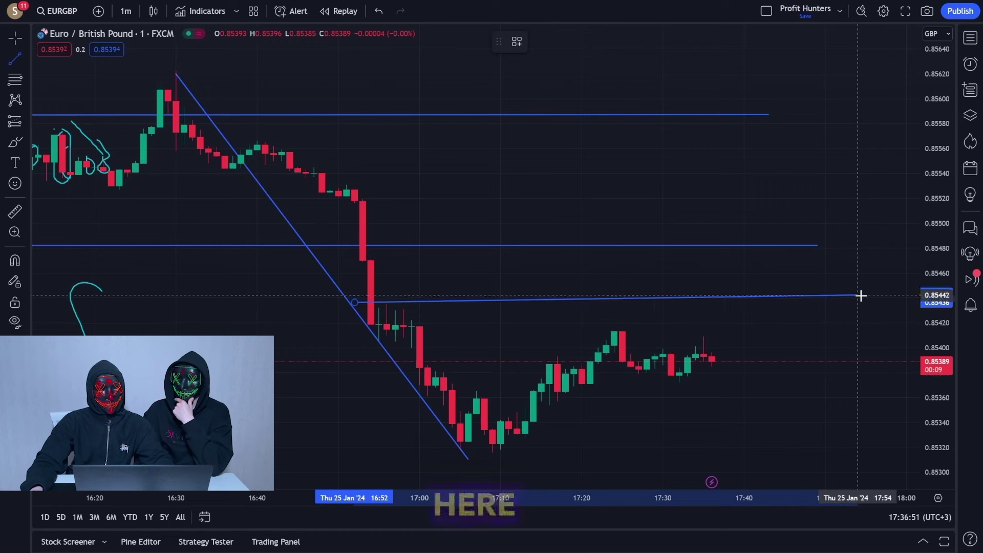
{"action": "left_click", "coordinate": [858, 295]}
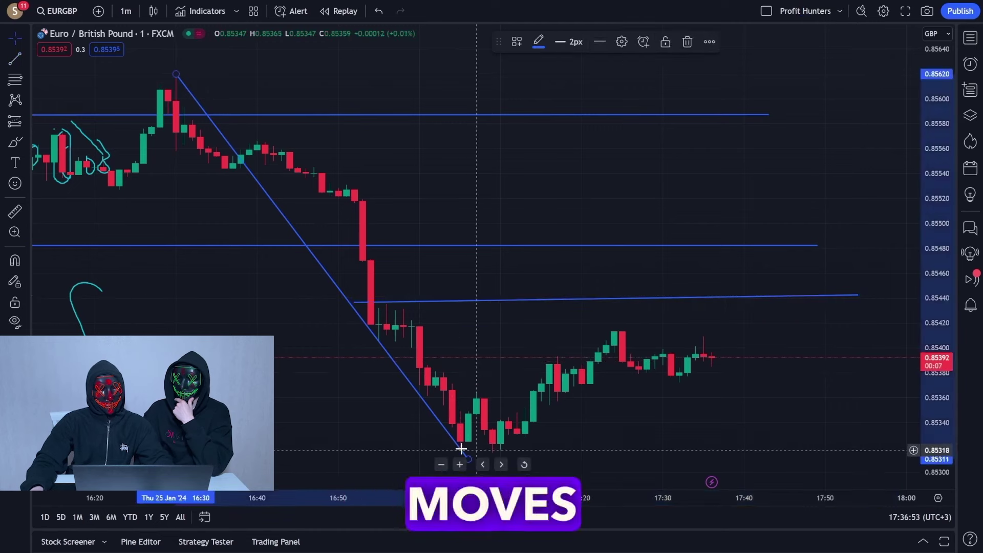
{"action": "left_click", "coordinate": [433, 450]}
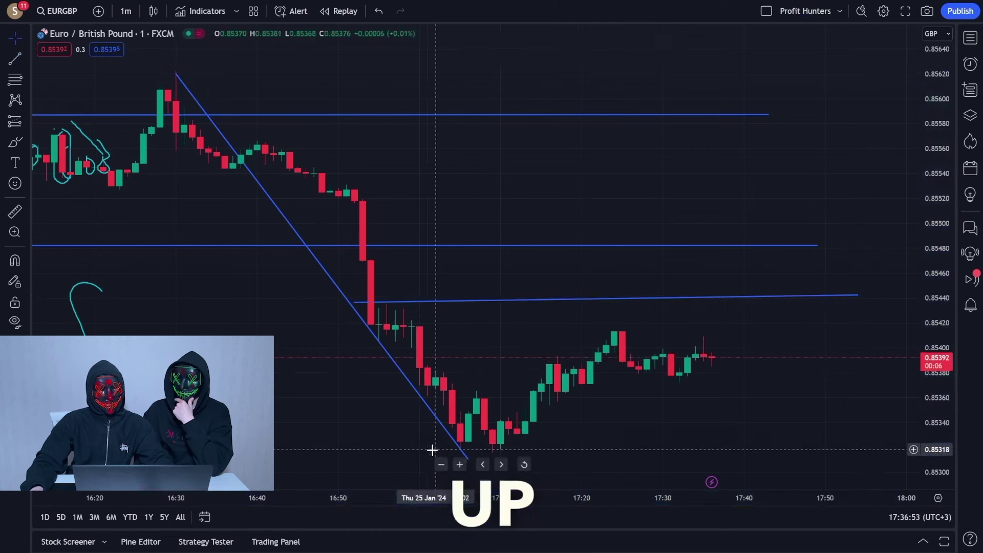
Add a horizontal line at the 0.85317 low.
{"action": "left_click", "coordinate": [27, 59]}
{"action": "left_click", "coordinate": [73, 74]}
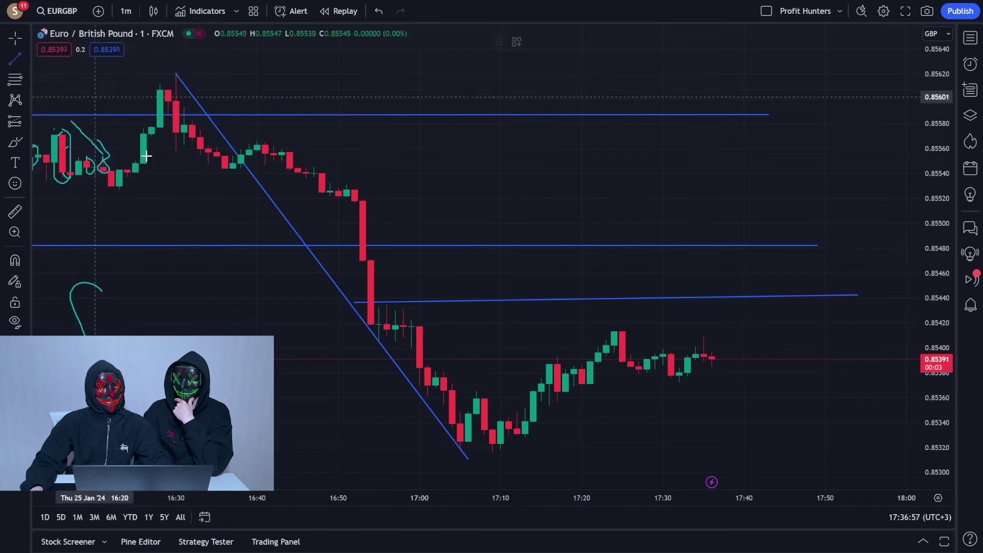
{"action": "left_click", "coordinate": [834, 450]}
{"action": "left_click", "coordinate": [14, 142]}
Circle the low and recent rise freehand, write BUY beside the candles, and circle it.
{"action": "mouse_move", "coordinate": [456, 437]}
{"action": "left_mouse_down"}
{"action": "mouse_move", "coordinate": [664, 330]}
{"action": "mouse_move", "coordinate": [773, 320]}
{"action": "left_mouse_up"}
{"action": "scroll", "coordinate": [689, 291], "scroll_direction": "down", "scroll_amount": 5}
{"action": "left_click_drag", "start_coordinate": [685, 286], "coordinate": [664, 359]}
{"action": "left_click_drag", "start_coordinate": [730, 307], "coordinate": [811, 298]}
{"action": "left_click_drag", "start_coordinate": [796, 320], "coordinate": [763, 356]}
{"action": "left_click_drag", "start_coordinate": [781, 252], "coordinate": [787, 275]}
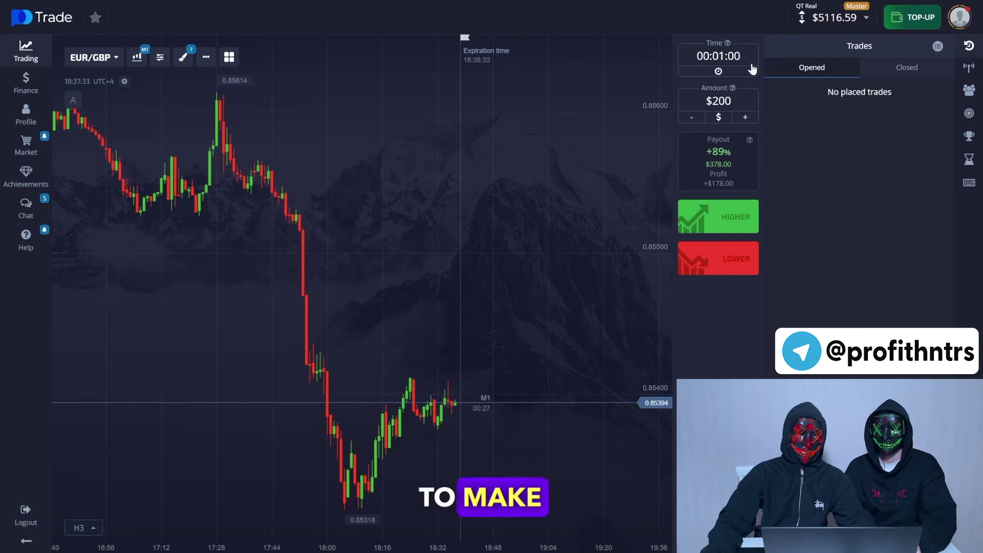
Confirm the 00:01:00 expiry and place a $200 Higher trade on EUR/GBP.
{"action": "left_click", "coordinate": [725, 64]}
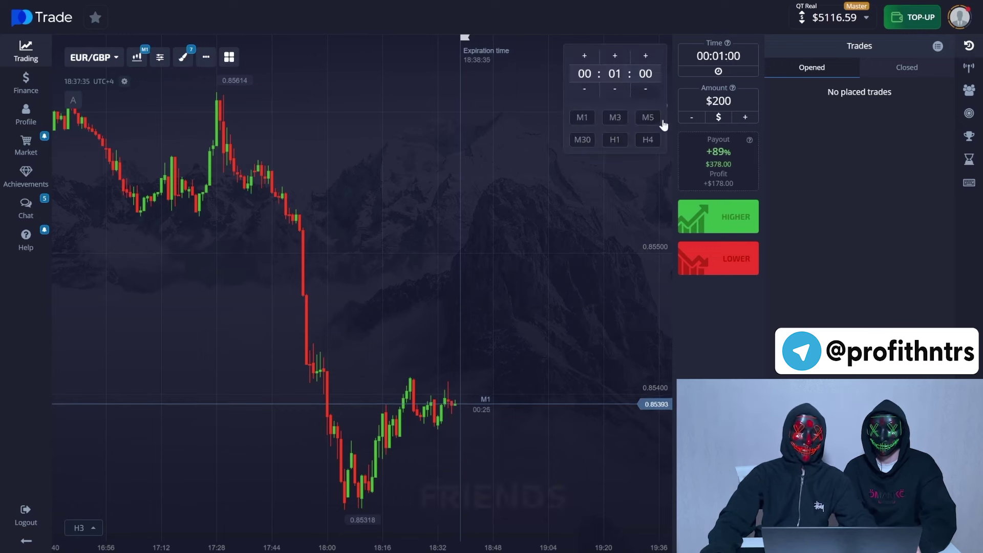
{"action": "left_click", "coordinate": [726, 220]}
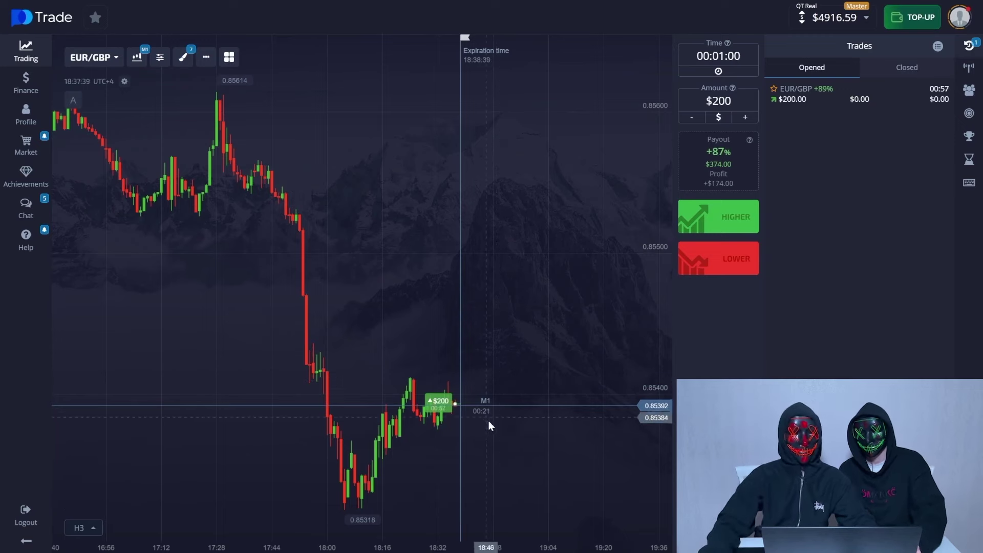
{"action": "scroll", "coordinate": [488, 419], "scroll_direction": "up", "scroll_amount": 5}
{"action": "scroll", "coordinate": [453, 421], "scroll_direction": "down", "scroll_amount": 5}
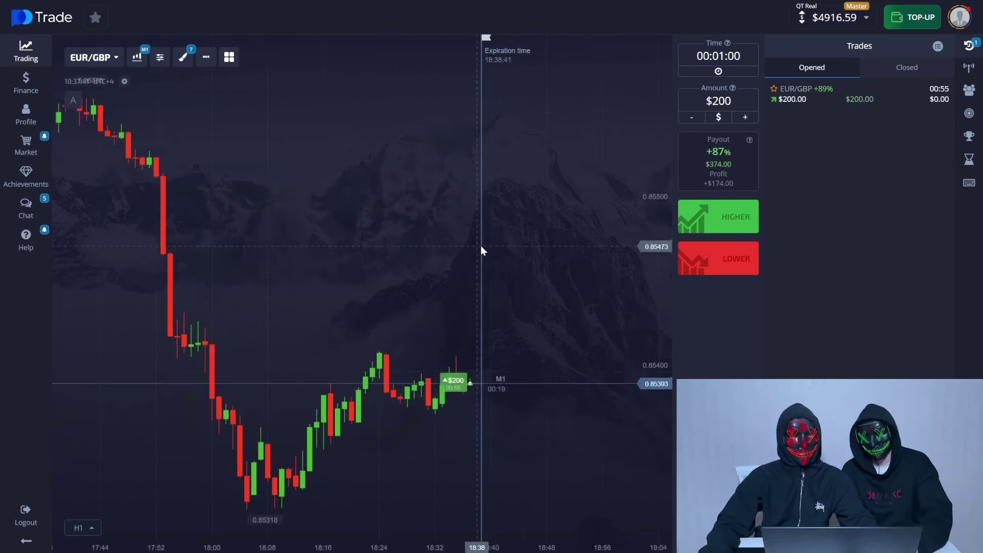
{"action": "key", "text": "Print"}
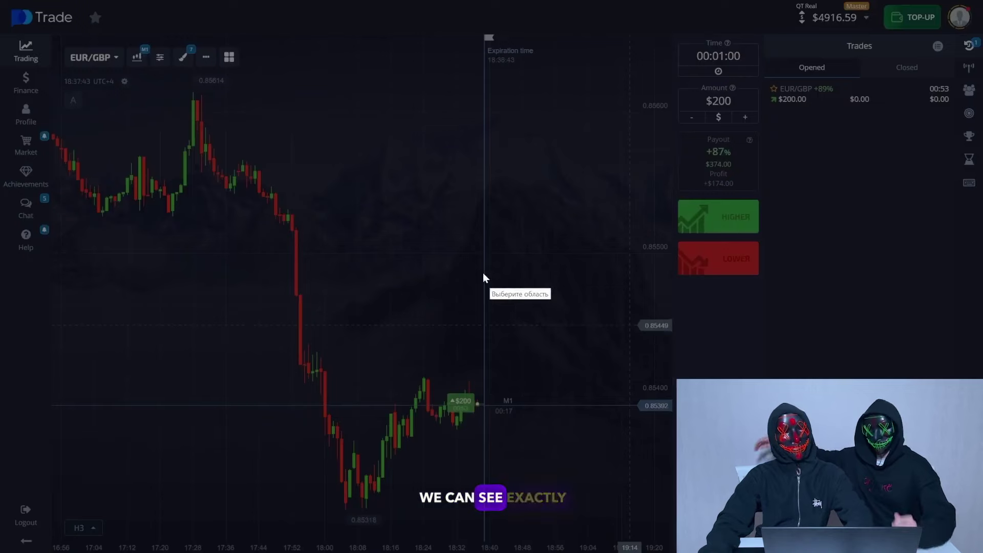
Capture the EUR/GBP chart area in Lightshot and pick the annotation colour.
{"action": "left_click_drag", "start_coordinate": [53, 45], "coordinate": [665, 547]}
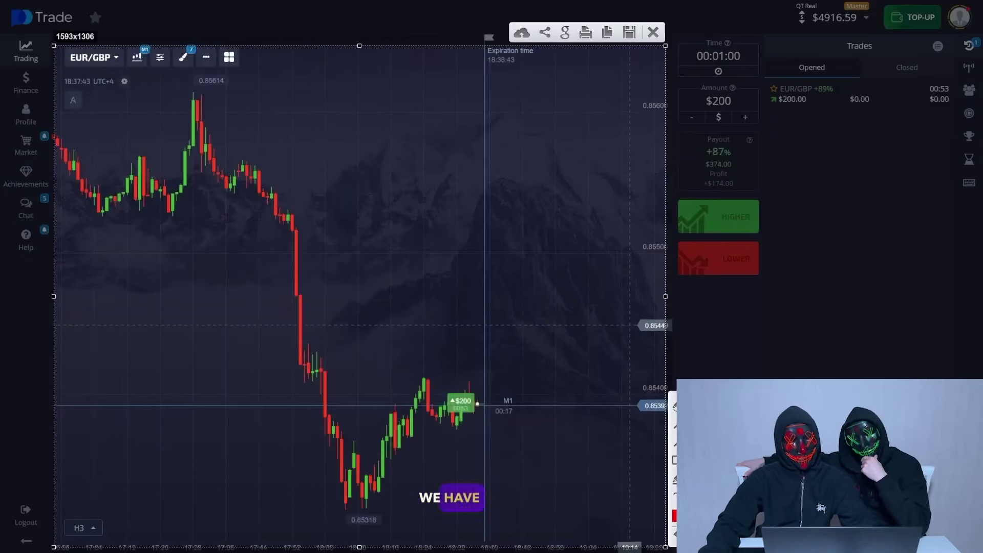
{"action": "left_click", "coordinate": [674, 515]}
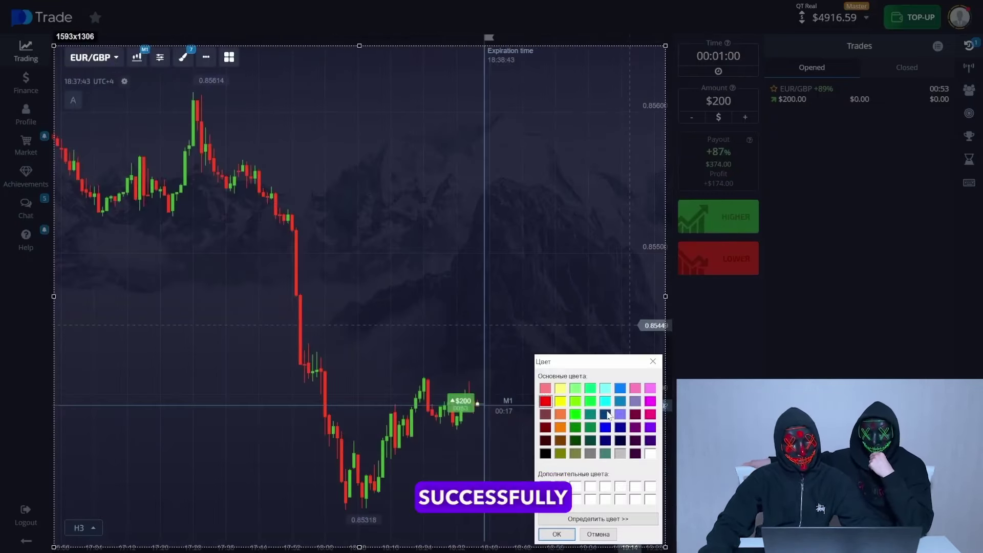
{"action": "left_click", "coordinate": [650, 453]}
{"action": "left_click", "coordinate": [557, 534]}
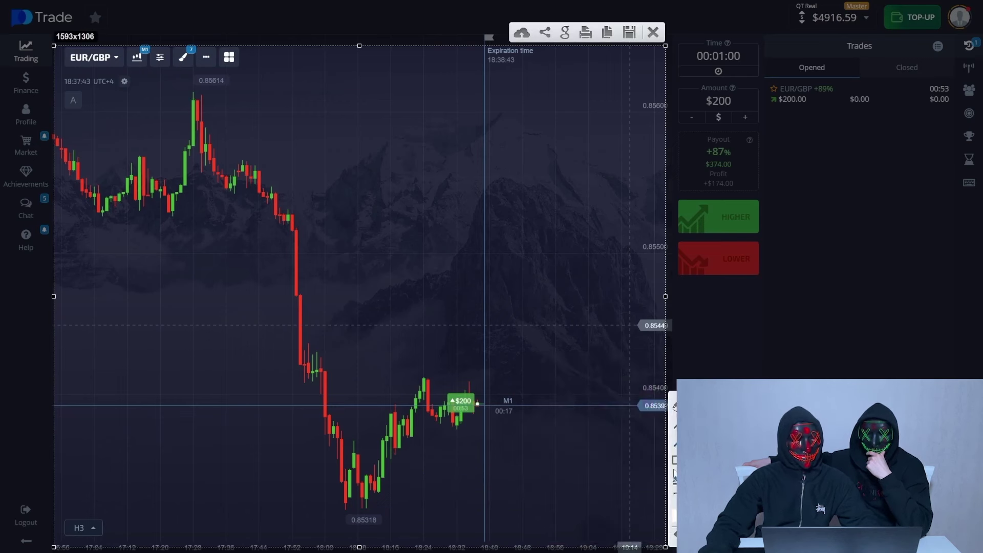
Draw arrows tracing the fall from the peak to the low and the rebound upward.
{"action": "left_click_drag", "start_coordinate": [175, 87], "coordinate": [208, 107]}
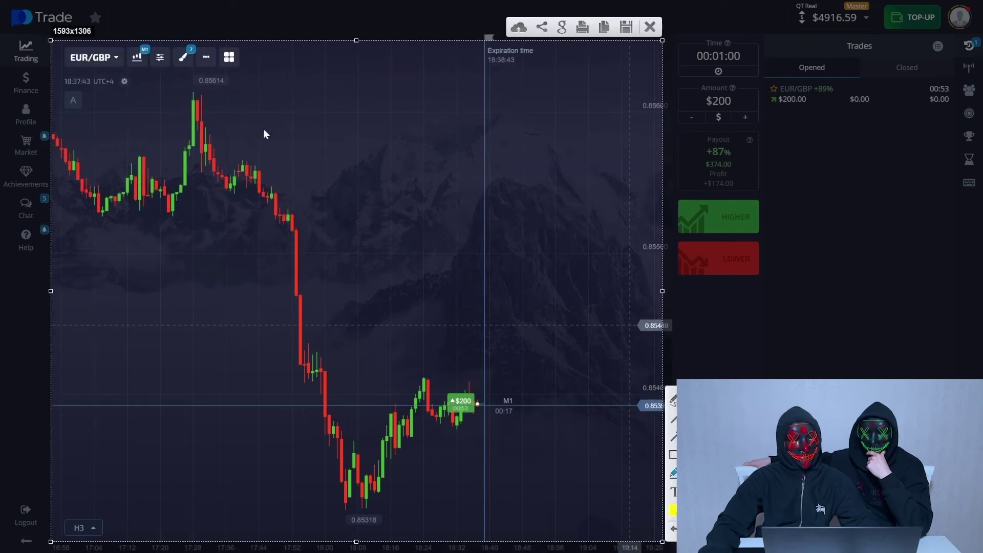
{"action": "mouse_move", "coordinate": [202, 95]}
{"action": "left_mouse_down"}
{"action": "mouse_move", "coordinate": [269, 390]}
{"action": "mouse_move", "coordinate": [322, 502]}
{"action": "mouse_move", "coordinate": [328, 472]}
{"action": "mouse_move", "coordinate": [288, 510]}
{"action": "mouse_move", "coordinate": [440, 512]}
{"action": "left_mouse_up"}
{"action": "mouse_move", "coordinate": [374, 508]}
{"action": "left_mouse_down"}
{"action": "mouse_move", "coordinate": [582, 340]}
{"action": "mouse_move", "coordinate": [603, 342]}
{"action": "left_mouse_up"}
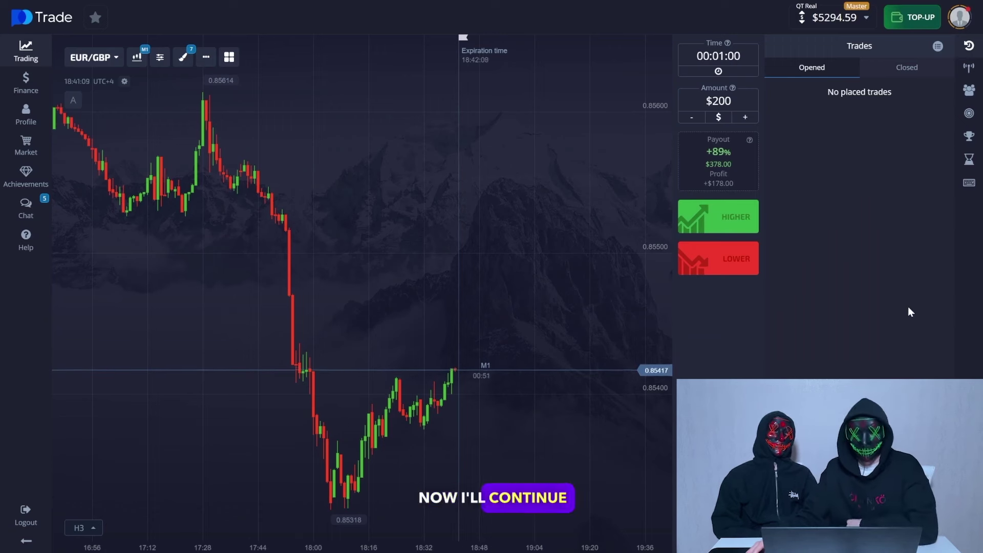
Draw a horizontal level line on EUR/GBP at 0.85431, just above the current price near 0.85416.
{"action": "left_click", "coordinate": [183, 57]}
{"action": "left_click", "coordinate": [224, 114]}
{"action": "left_click", "coordinate": [361, 301]}
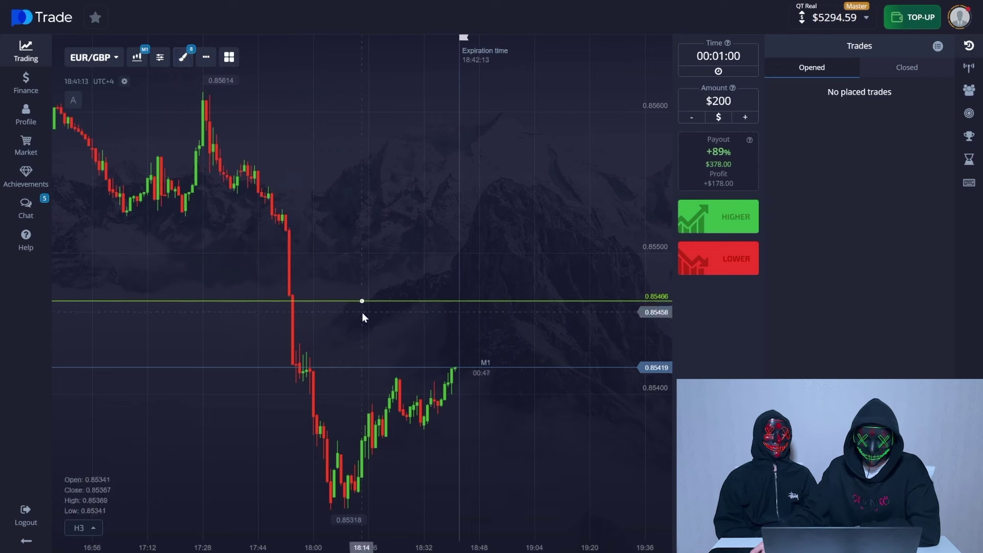
{"action": "left_click_drag", "start_coordinate": [363, 301], "coordinate": [361, 351]}
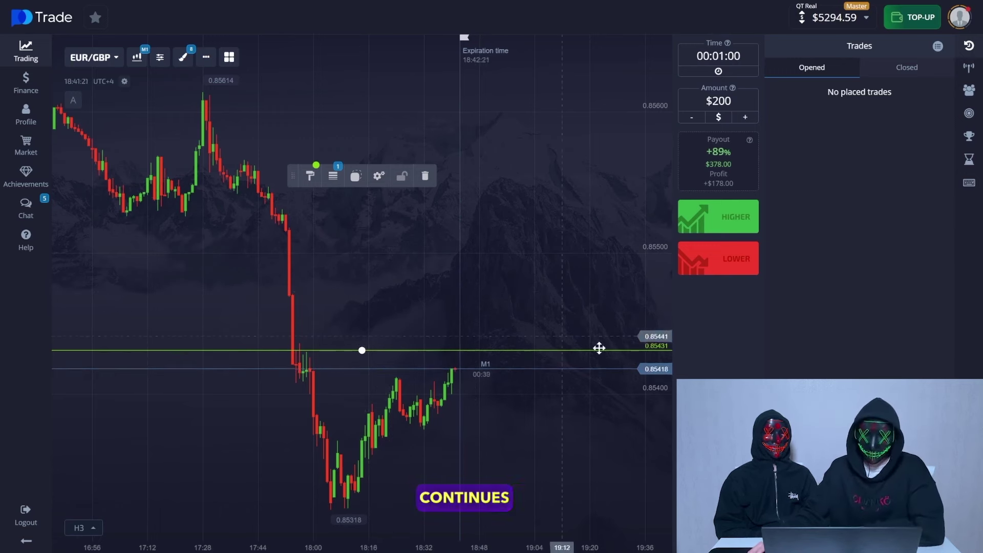
Place two $200 one-minute Higher trades on EUR/GBP and wait for them to pay $378 and $200.
{"action": "left_click", "coordinate": [739, 218]}
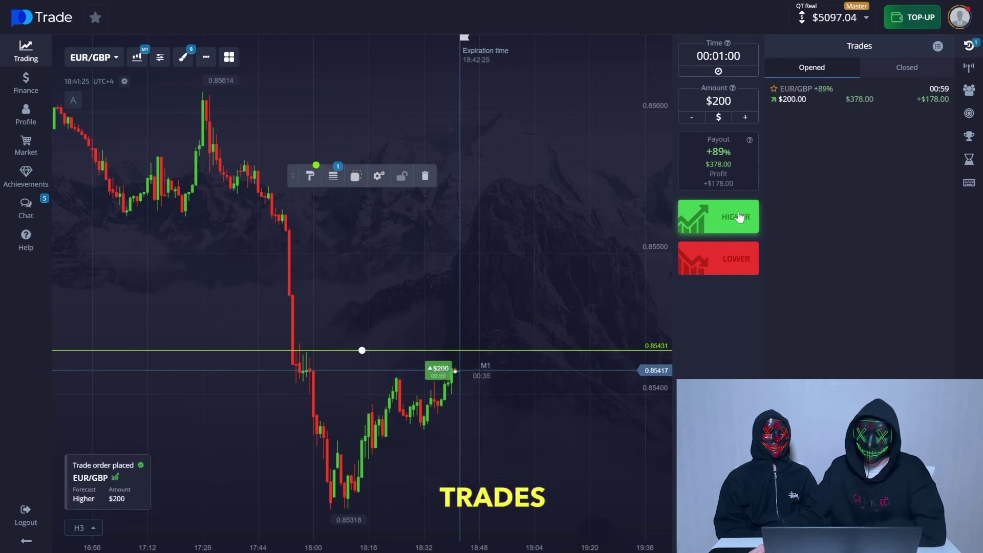
{"action": "left_click", "coordinate": [740, 217]}
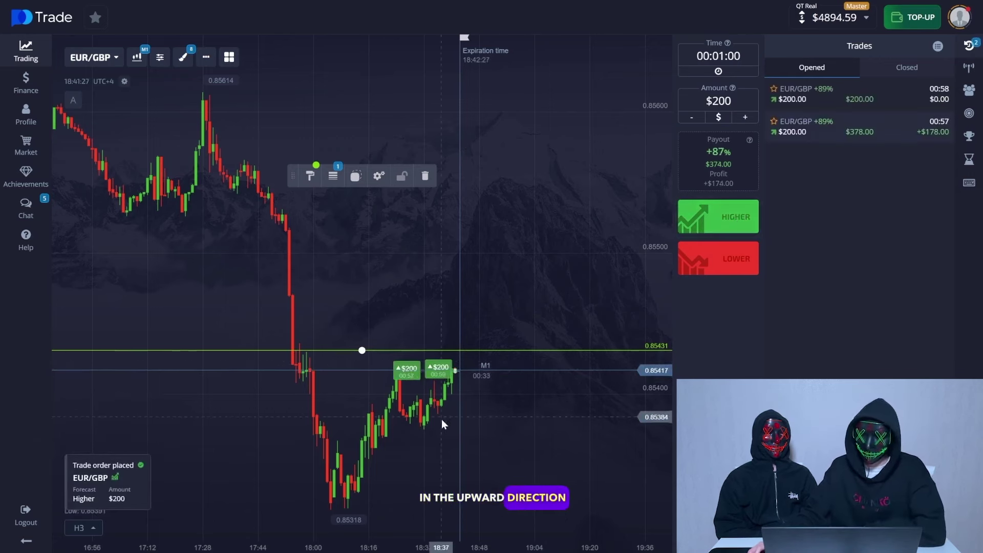
{"action": "scroll", "coordinate": [446, 376], "scroll_direction": "up", "scroll_amount": 2}
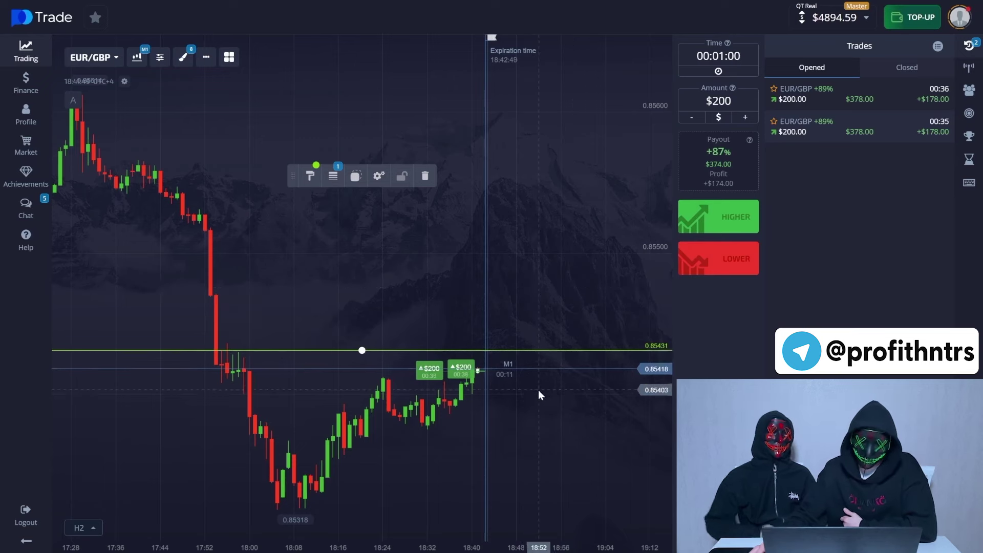
{"action": "scroll", "coordinate": [498, 369], "scroll_direction": "down", "scroll_amount": 2}
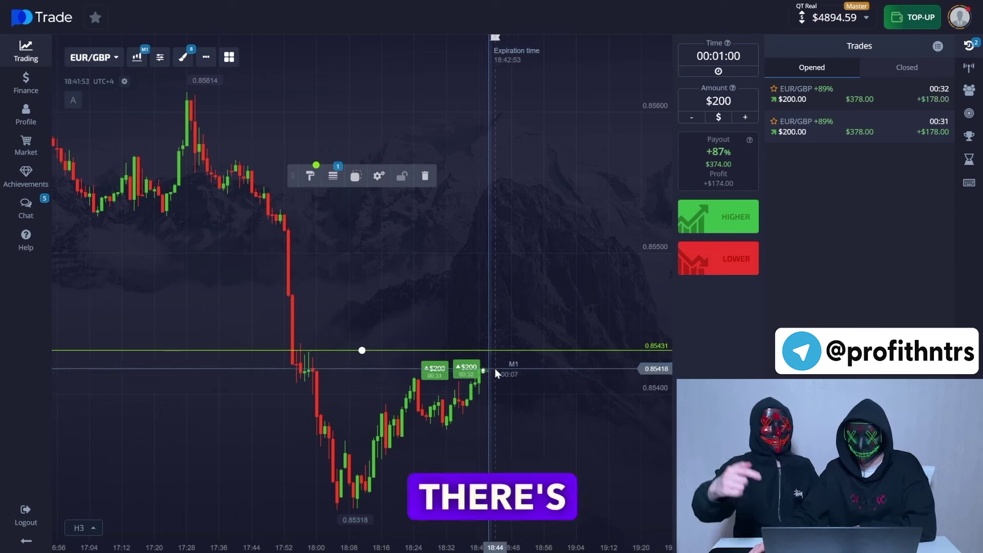
{"action": "scroll", "coordinate": [481, 370], "scroll_direction": "up", "scroll_amount": 2}
{"action": "mouse_move", "coordinate": [971, 9]}
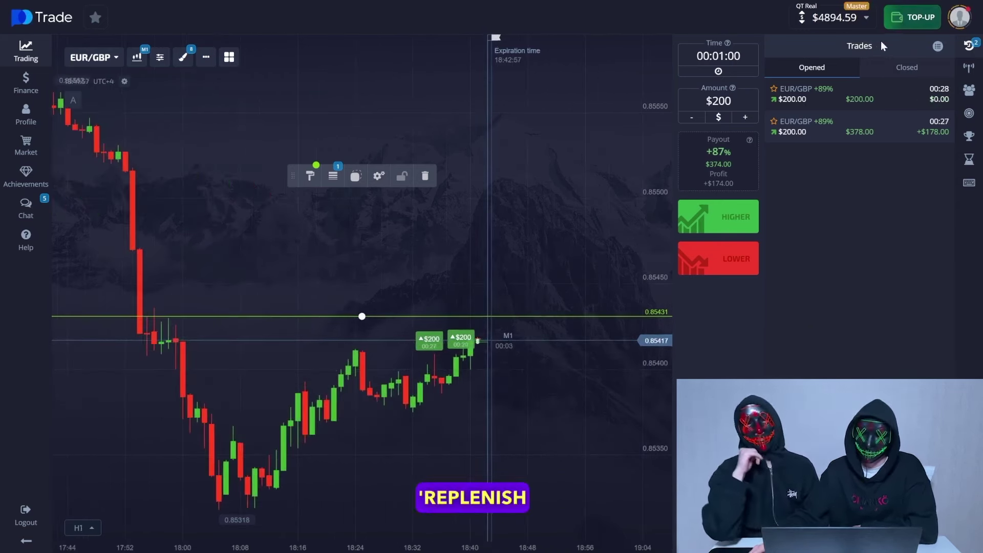
{"action": "mouse_move", "coordinate": [421, 5]}
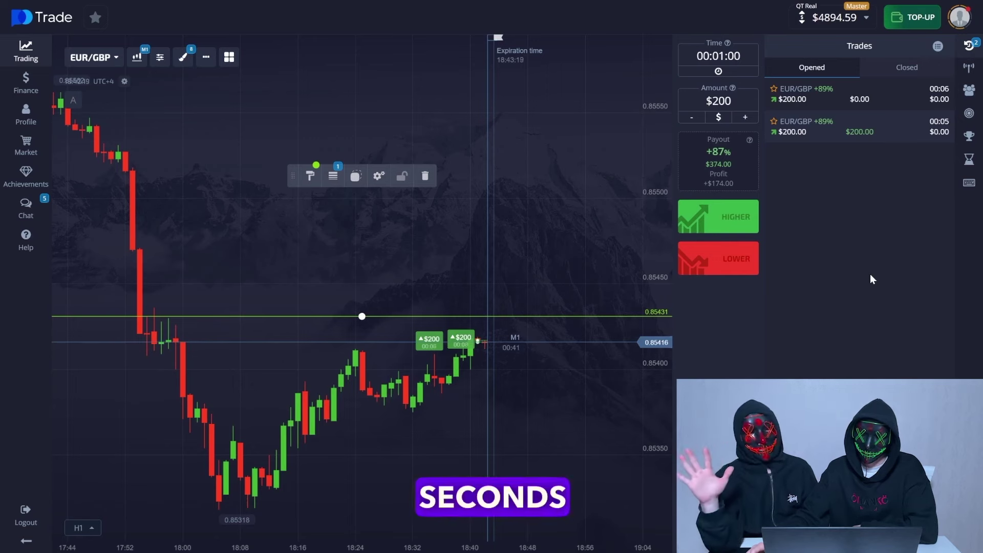
{"action": "scroll", "coordinate": [507, 353], "scroll_direction": "up", "scroll_amount": 3}
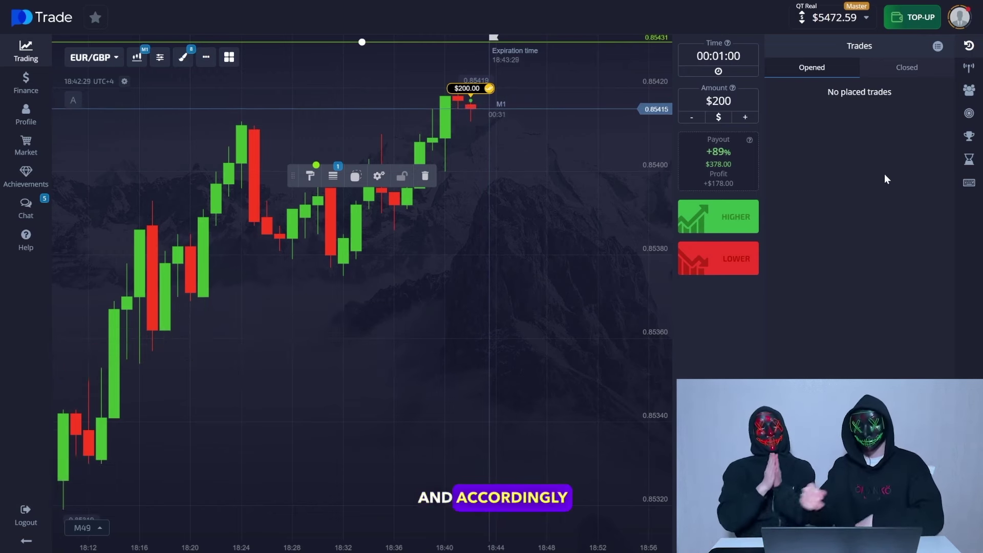
{"action": "scroll", "coordinate": [460, 115], "scroll_direction": "down", "scroll_amount": 3}
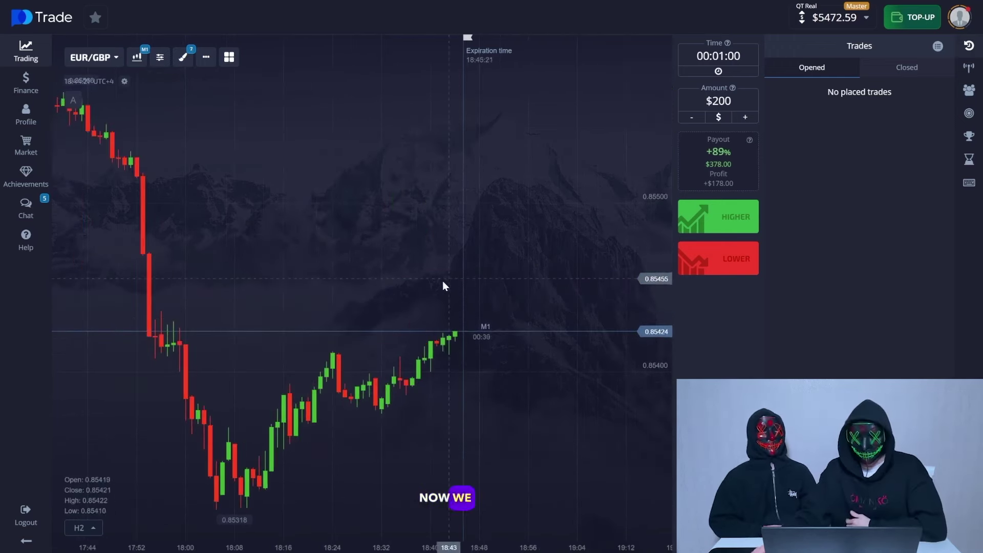
Add a horizontal resistance line at 0.85432 on the EUR/GBP chart.
{"action": "left_click", "coordinate": [184, 61]}
{"action": "left_click", "coordinate": [221, 113]}
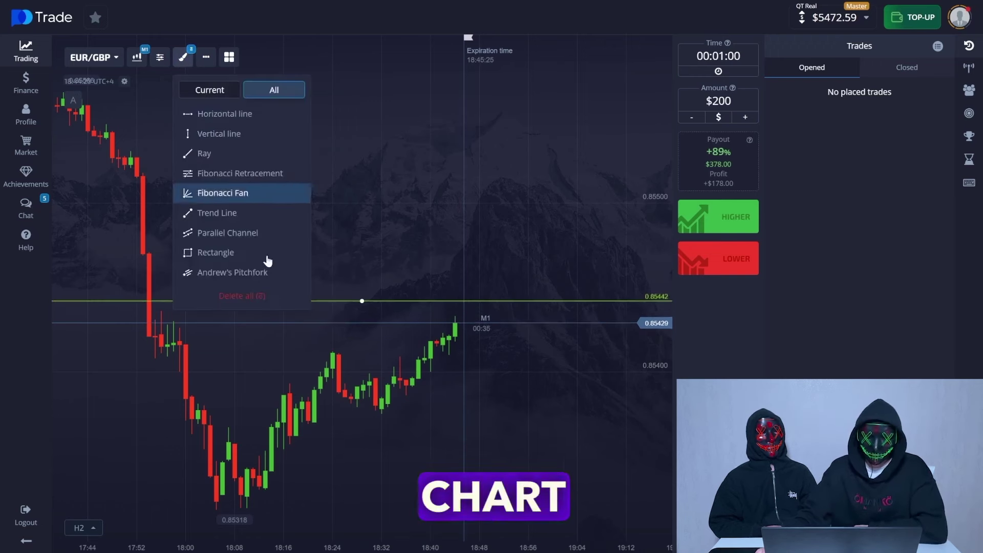
{"action": "left_click_drag", "start_coordinate": [396, 300], "coordinate": [401, 321]}
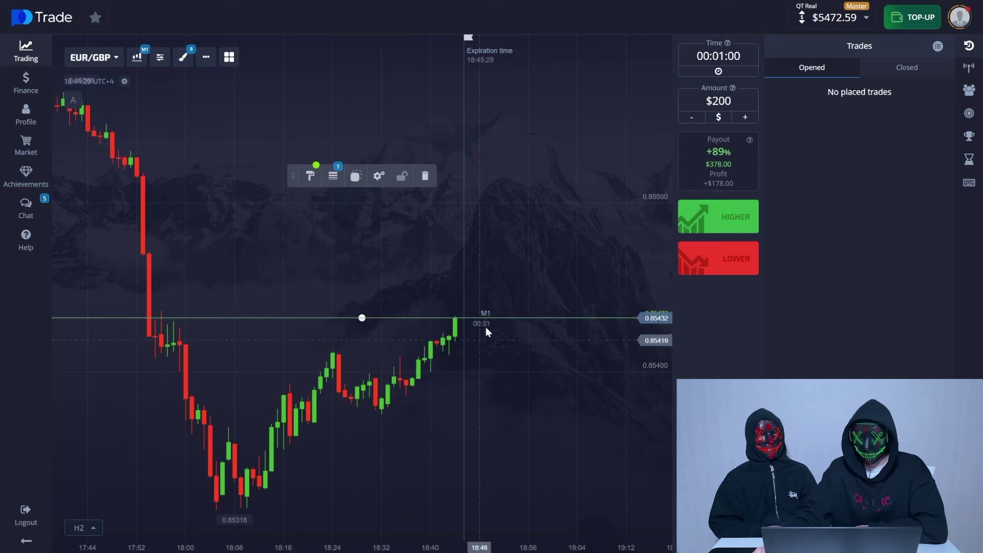
Place two $200 Lower trades on EUR/GBP and wait for them to expire.
{"action": "left_click", "coordinate": [733, 254]}
{"action": "left_click", "coordinate": [734, 256]}
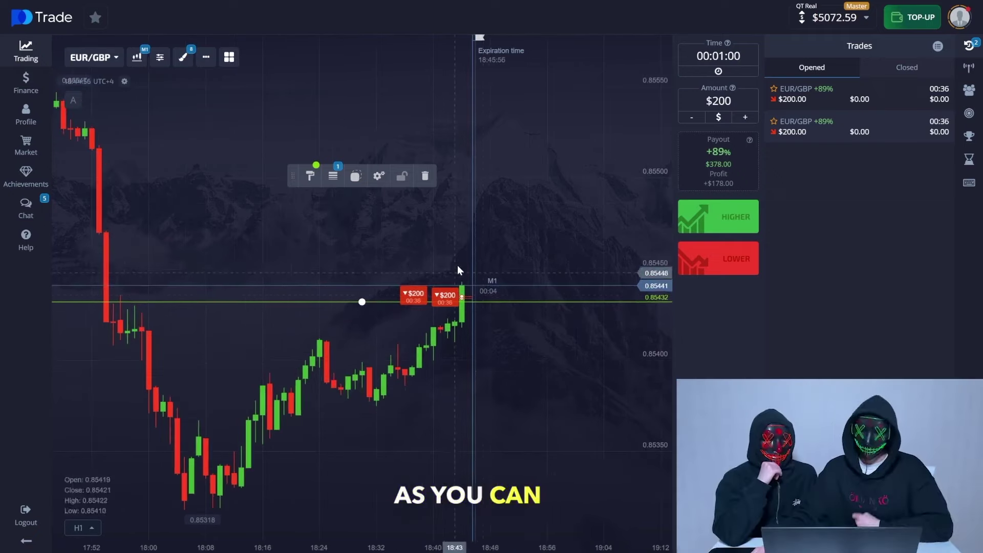
{"action": "scroll", "coordinate": [467, 336], "scroll_direction": "up", "scroll_amount": 1}
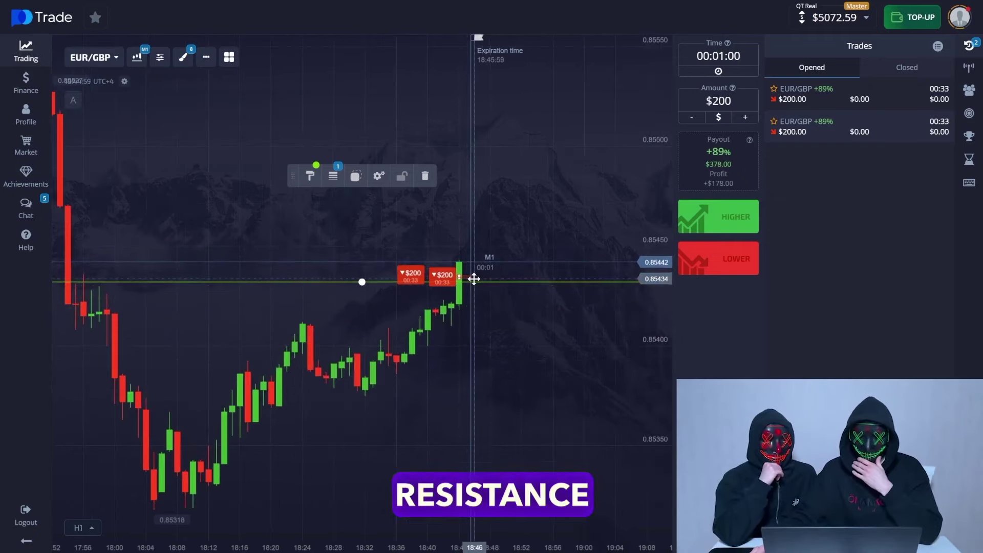
{"action": "scroll", "coordinate": [471, 281], "scroll_direction": "down", "scroll_amount": 1}
{"action": "scroll", "coordinate": [490, 254], "scroll_direction": "down", "scroll_amount": 1}
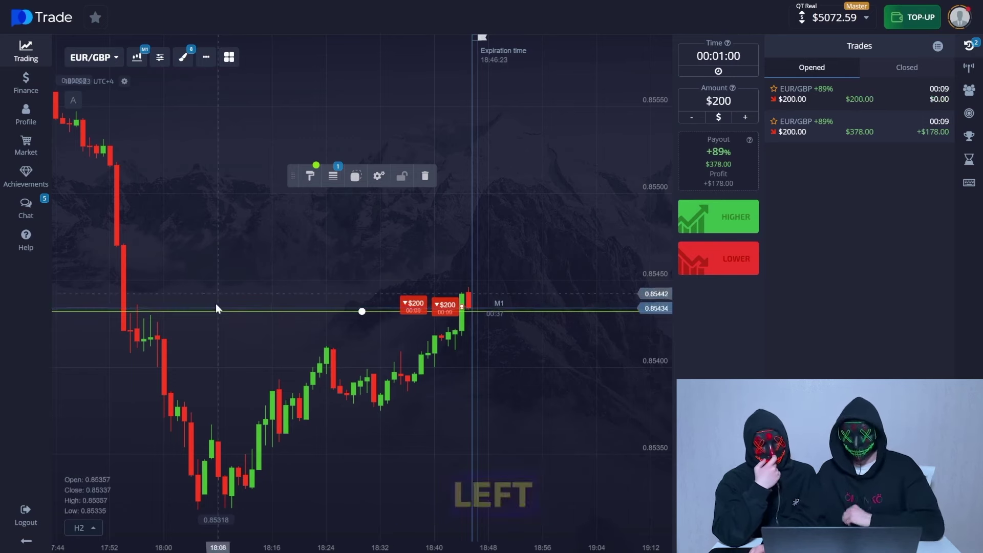
{"action": "scroll", "coordinate": [216, 303], "scroll_direction": "up", "scroll_amount": 2}
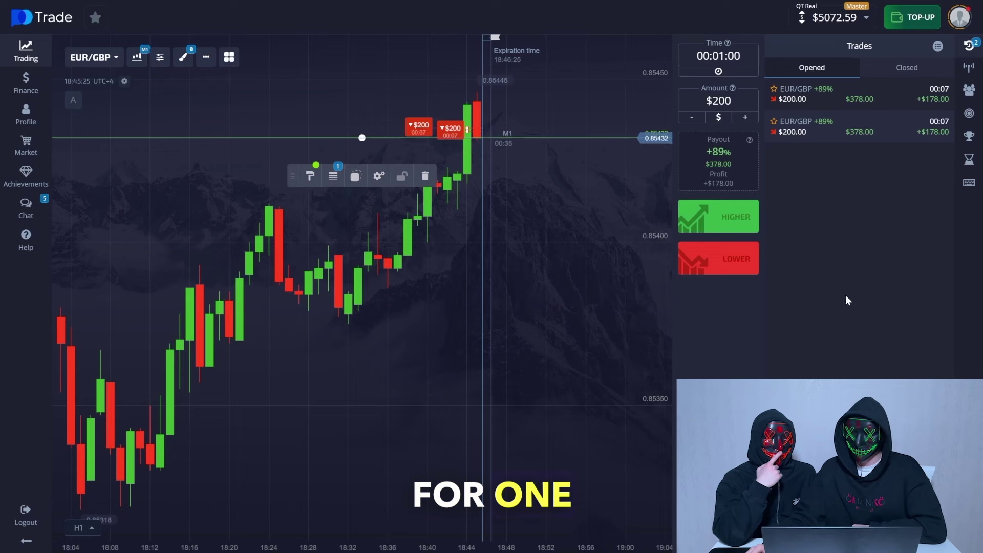
{"action": "scroll", "coordinate": [479, 128], "scroll_direction": "up", "scroll_amount": 1}
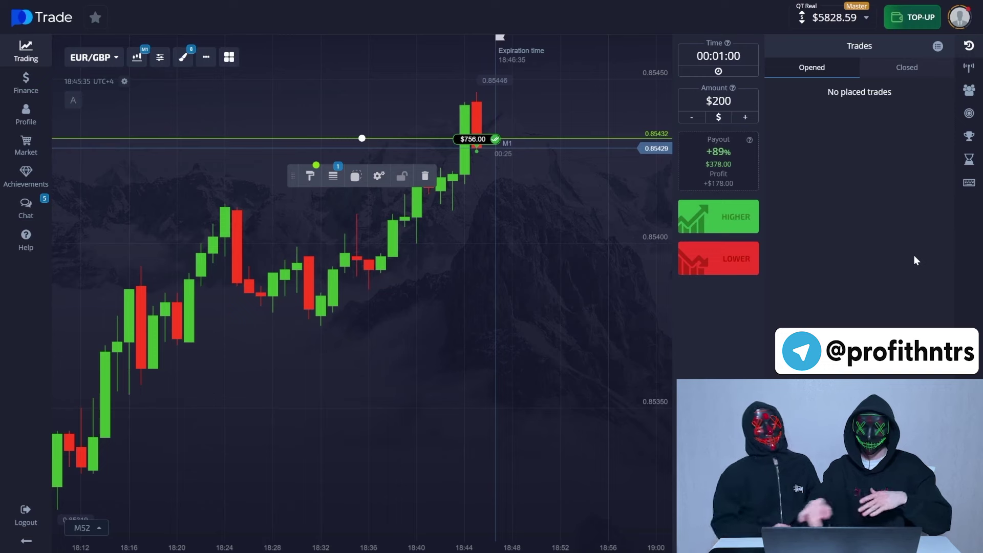
{"action": "scroll", "coordinate": [520, 183], "scroll_direction": "down", "scroll_amount": 3}
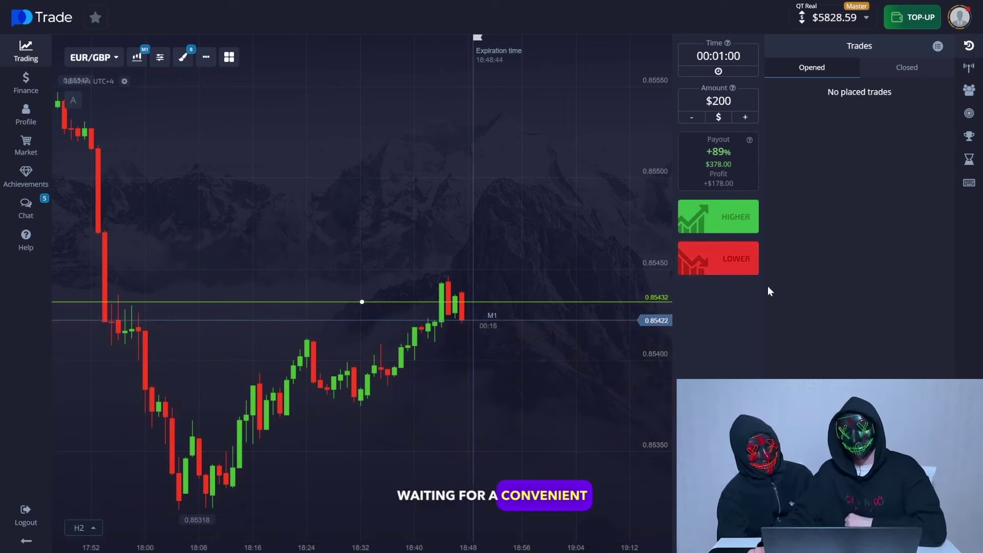
{"action": "scroll", "coordinate": [512, 176], "scroll_direction": "up", "scroll_amount": 2}
{"action": "scroll", "coordinate": [477, 128], "scroll_direction": "down", "scroll_amount": 2}
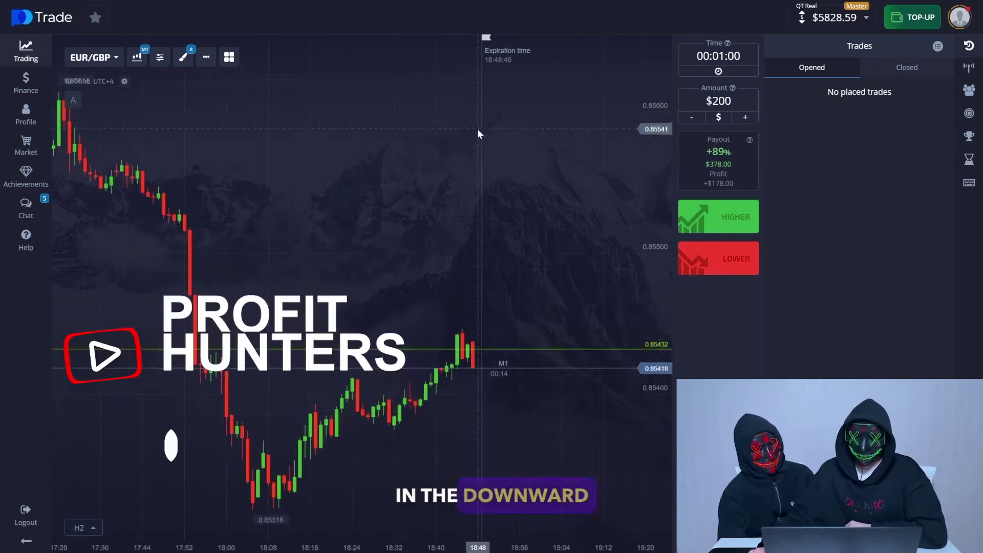
{"action": "scroll", "coordinate": [474, 266], "scroll_direction": "up", "scroll_amount": 1}
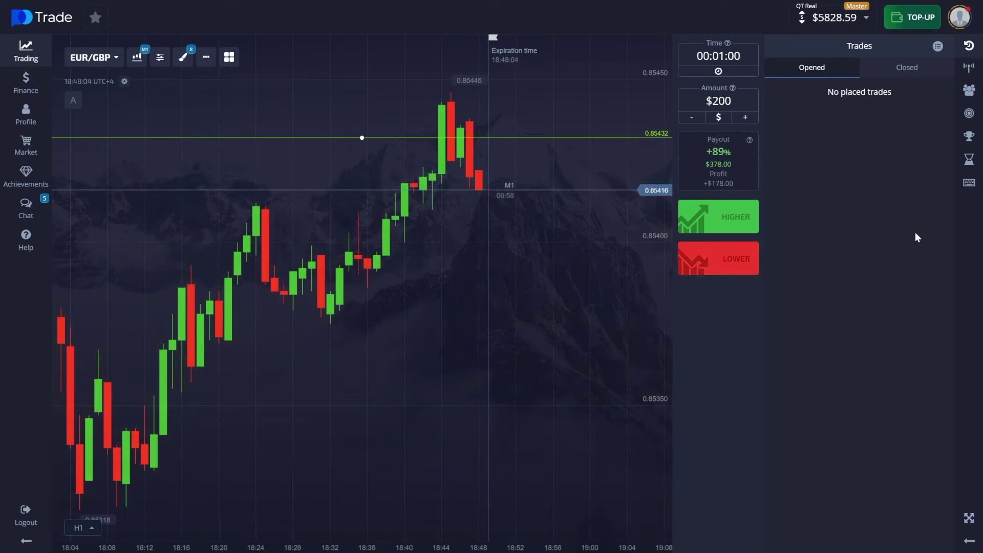
{"action": "left_click", "coordinate": [740, 221]}
{"action": "left_click", "coordinate": [740, 221]}
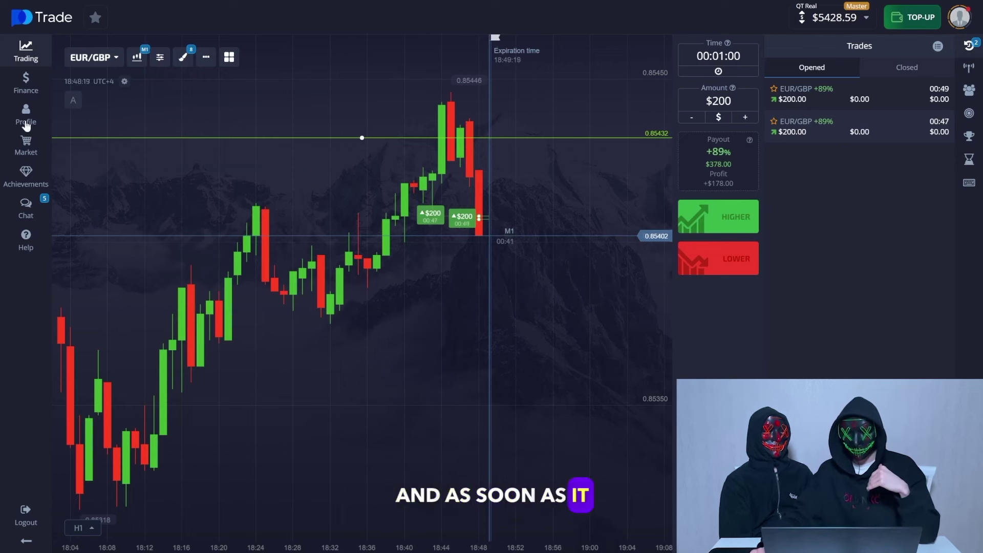
Add a second horizontal line at 0.85426, just under the 0.85432 line.
{"action": "left_click", "coordinate": [182, 57]}
{"action": "left_click", "coordinate": [232, 114]}
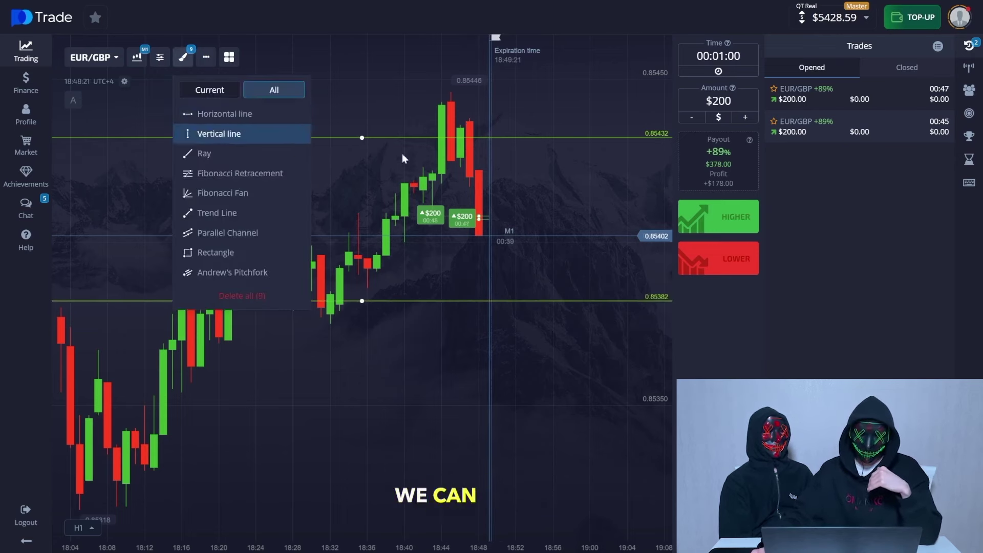
{"action": "left_click", "coordinate": [389, 302]}
{"action": "left_click_drag", "start_coordinate": [389, 301], "coordinate": [395, 157]}
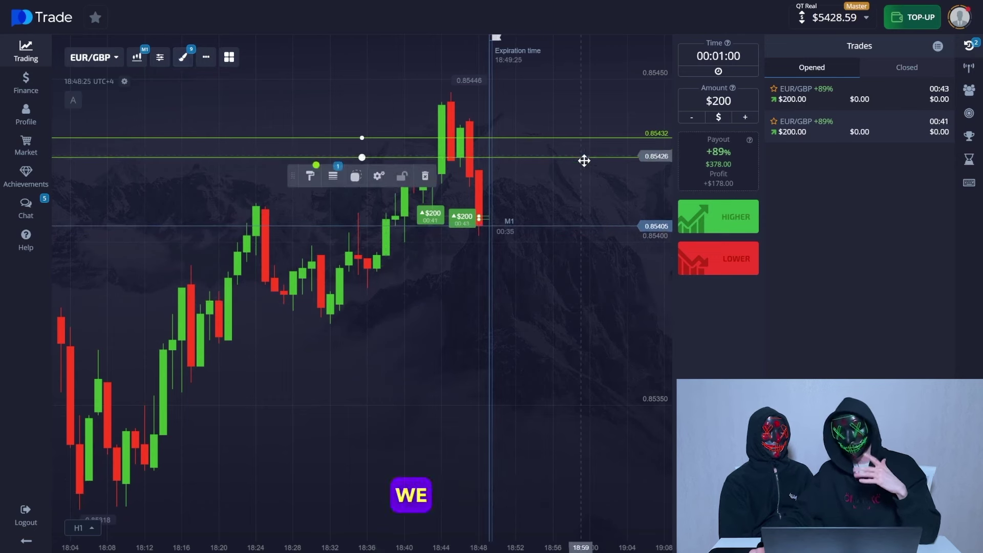